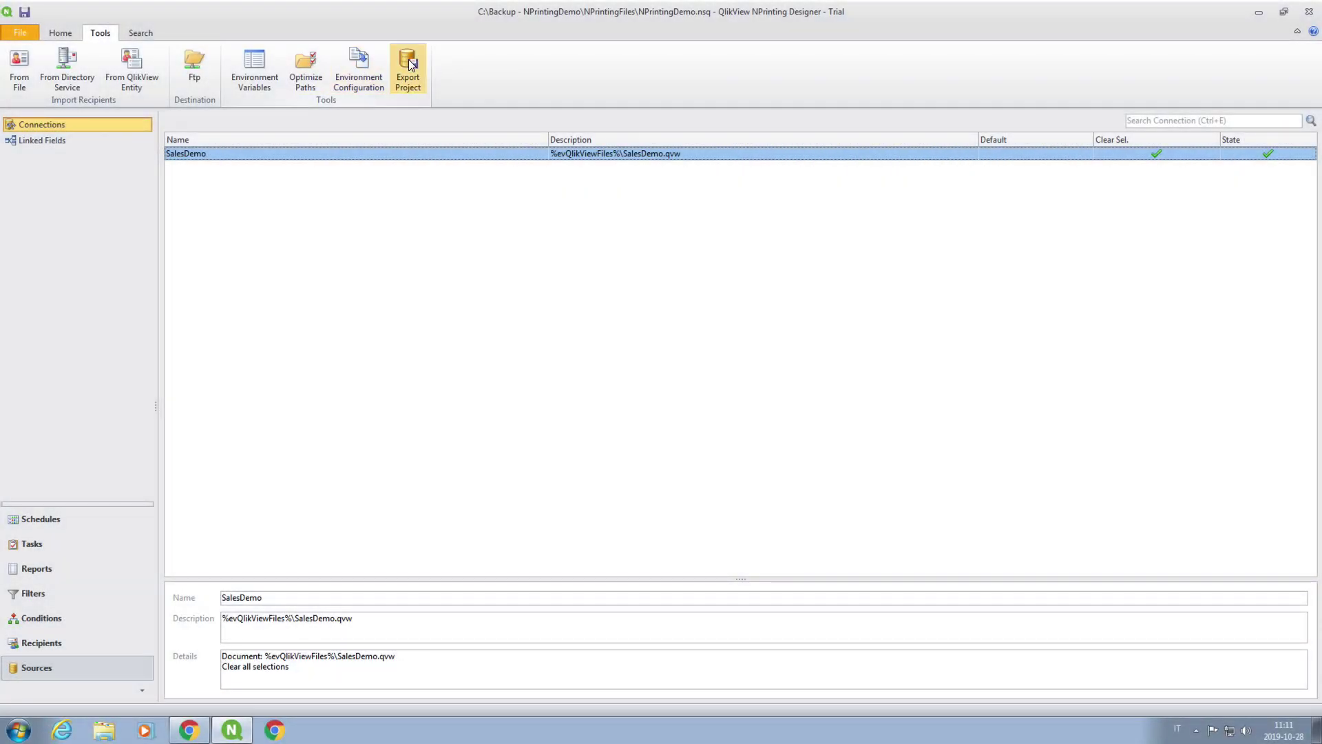
Step: Export the NPrintingDemo project via Export Project, keeping the NPrintingDemo.zip path
left_click(410, 64)
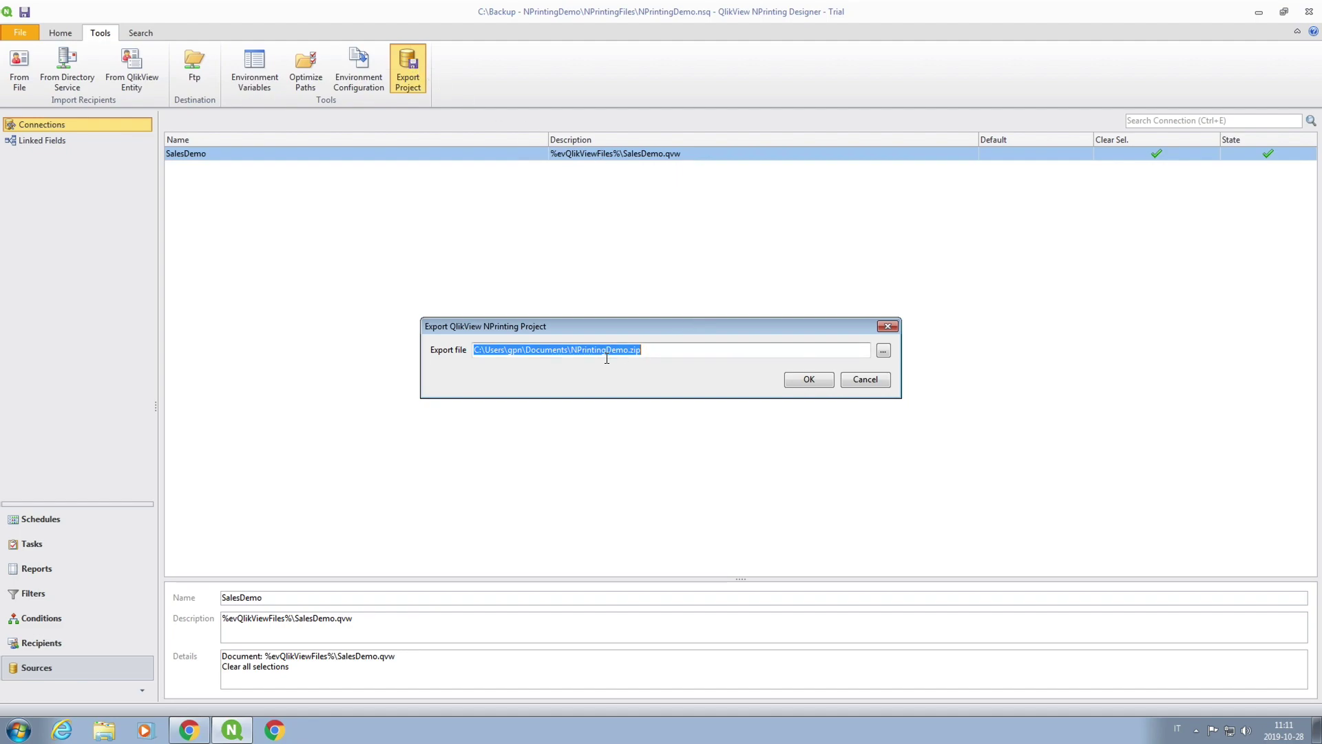
left_click(804, 381)
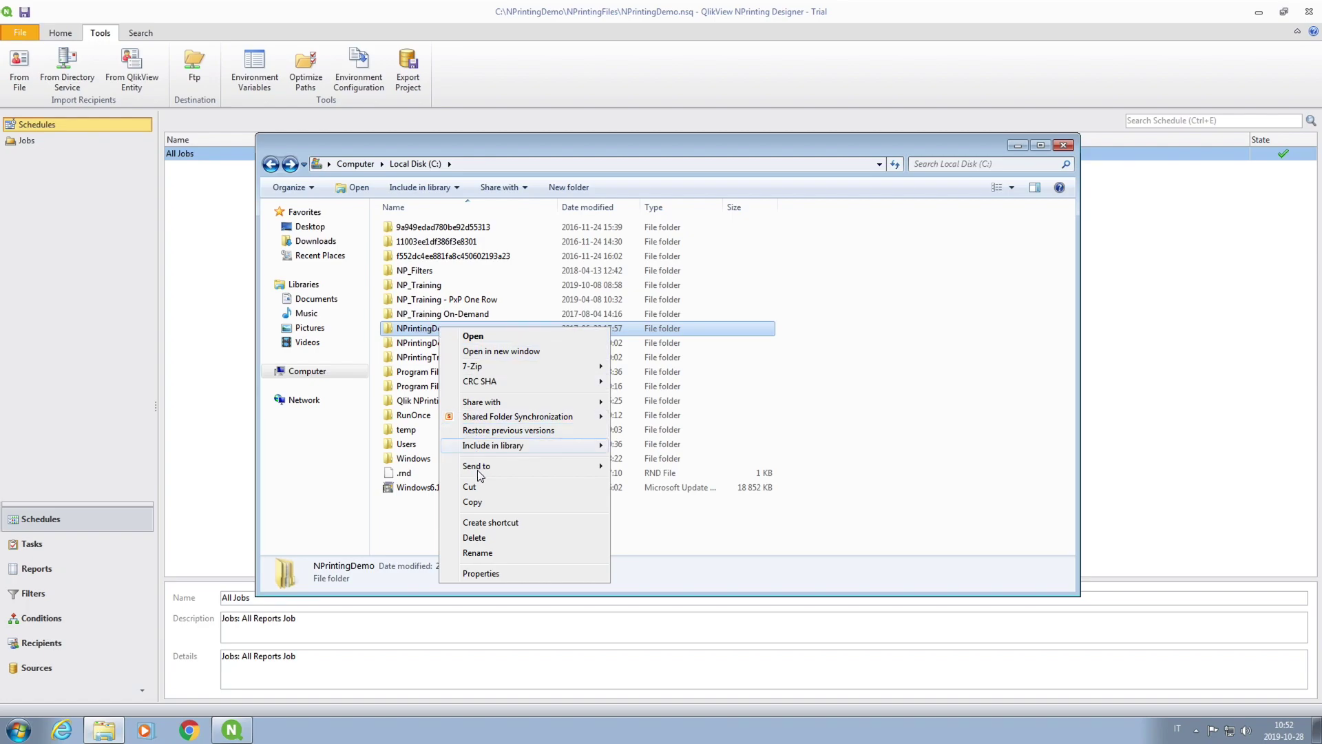
Step: Copy the NPrintingDemo folder and paste a duplicate into drive C
left_click(478, 503)
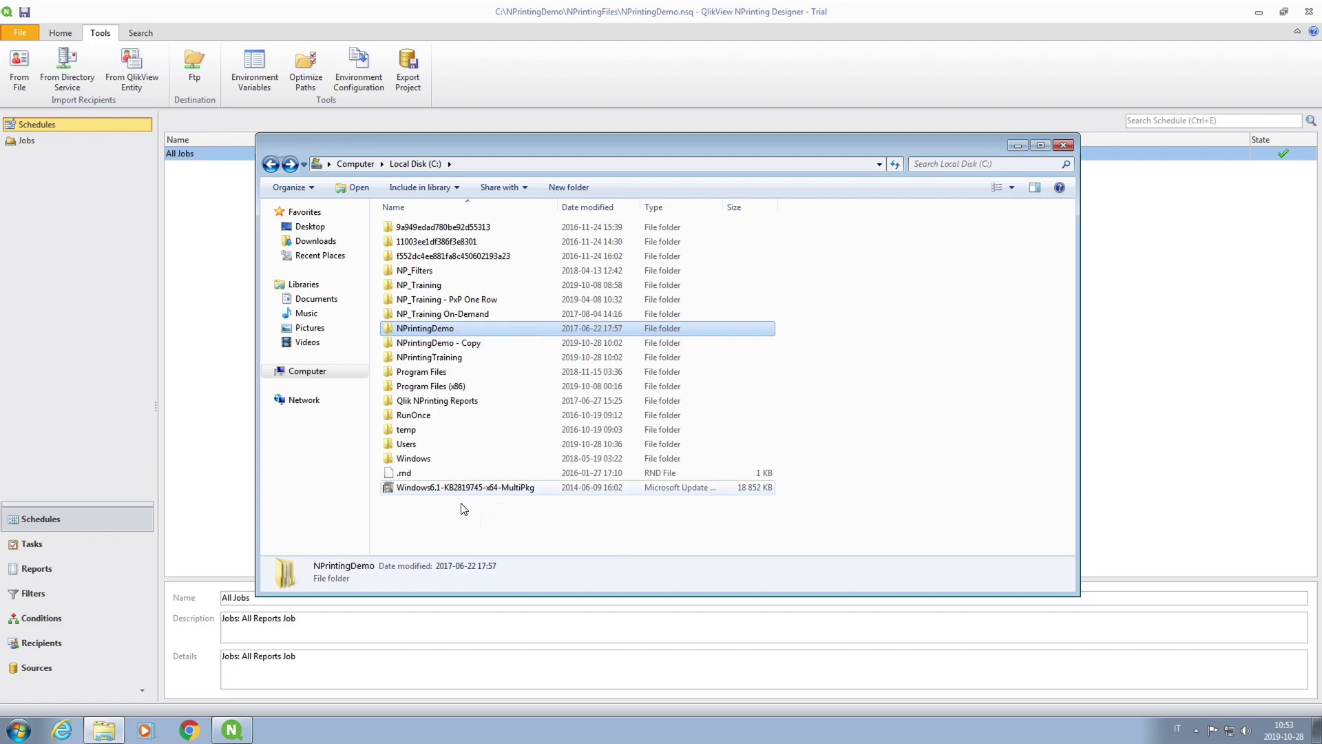
right_click(459, 507)
left_click(516, 582)
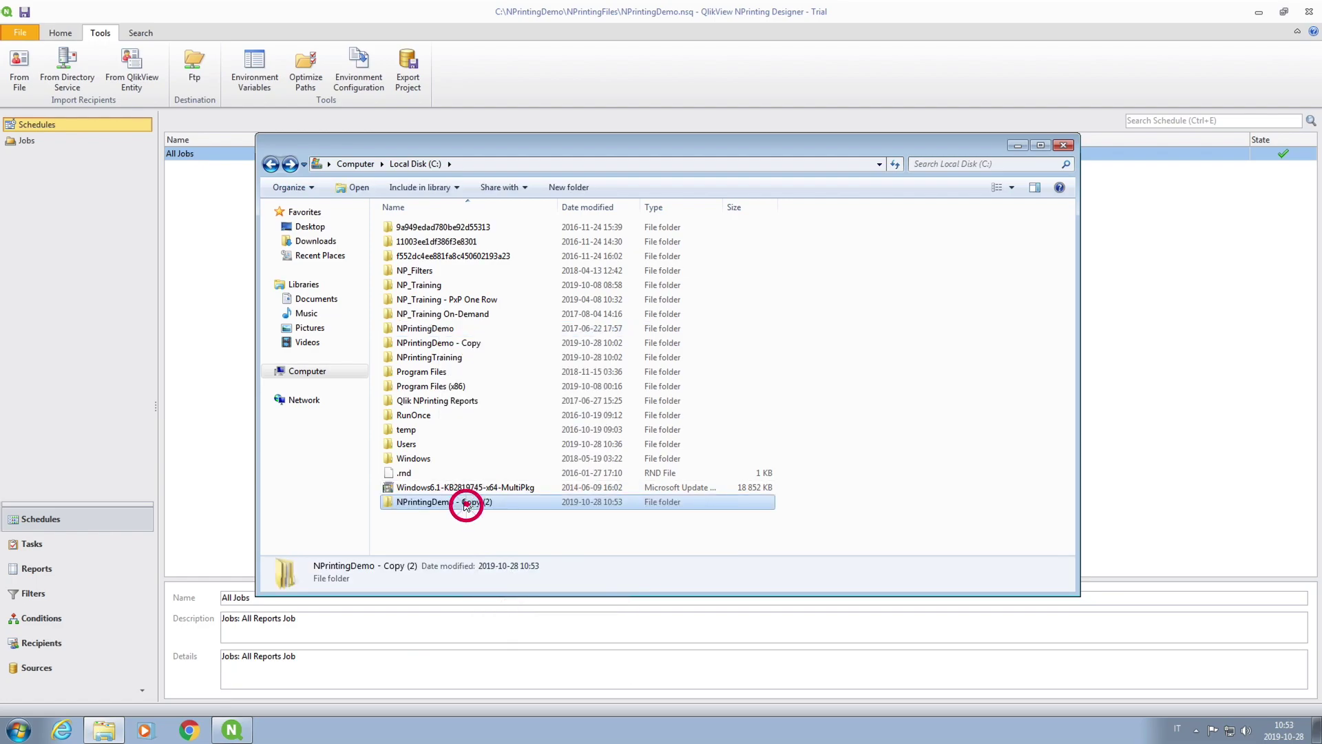
Step: Rename the pasted copy, deleting its ' - Copy (2)' suffix
right_click(466, 513)
left_click(485, 474)
left_click(480, 503)
key("BackSpace")
key("BackSpace")
key("BackSpace")
key("BackSpace")
key("BackSpace")
key("BackSpace")
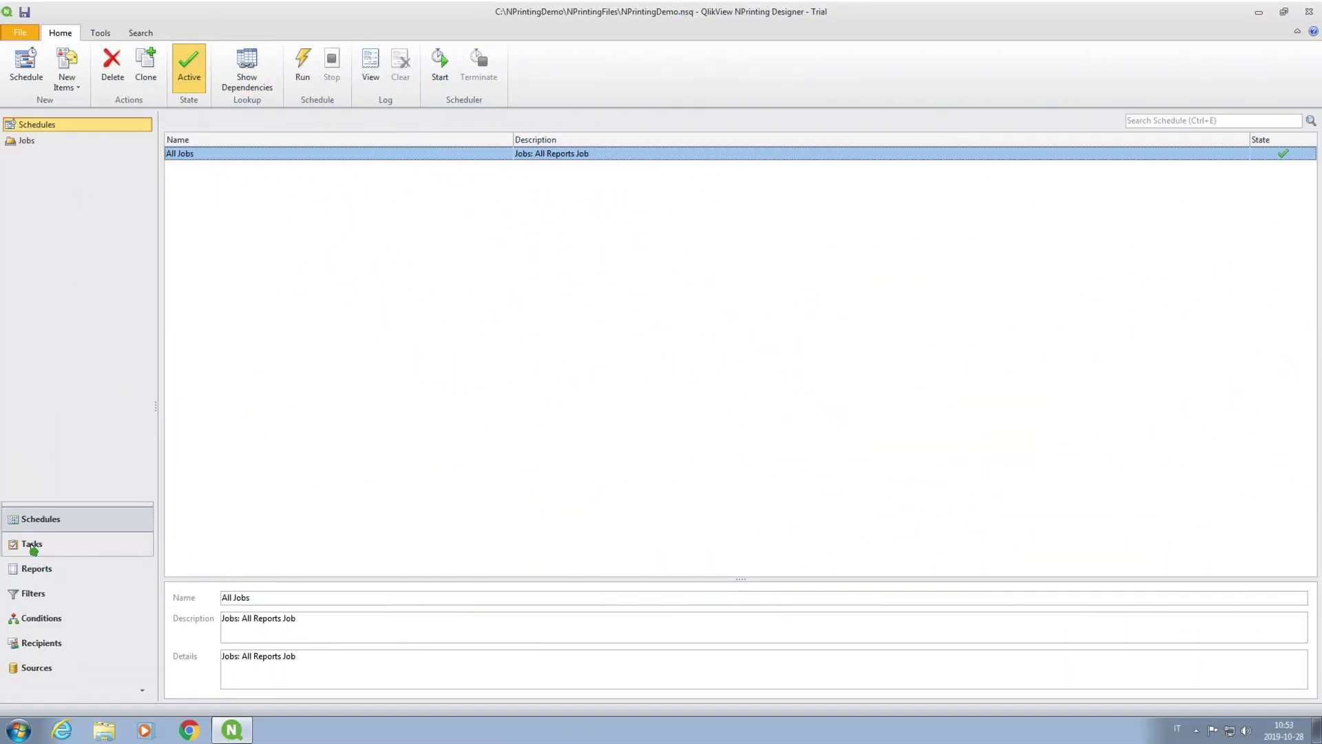
Step: Delete the Advanced Search report from the project's Reports list
left_click(31, 544)
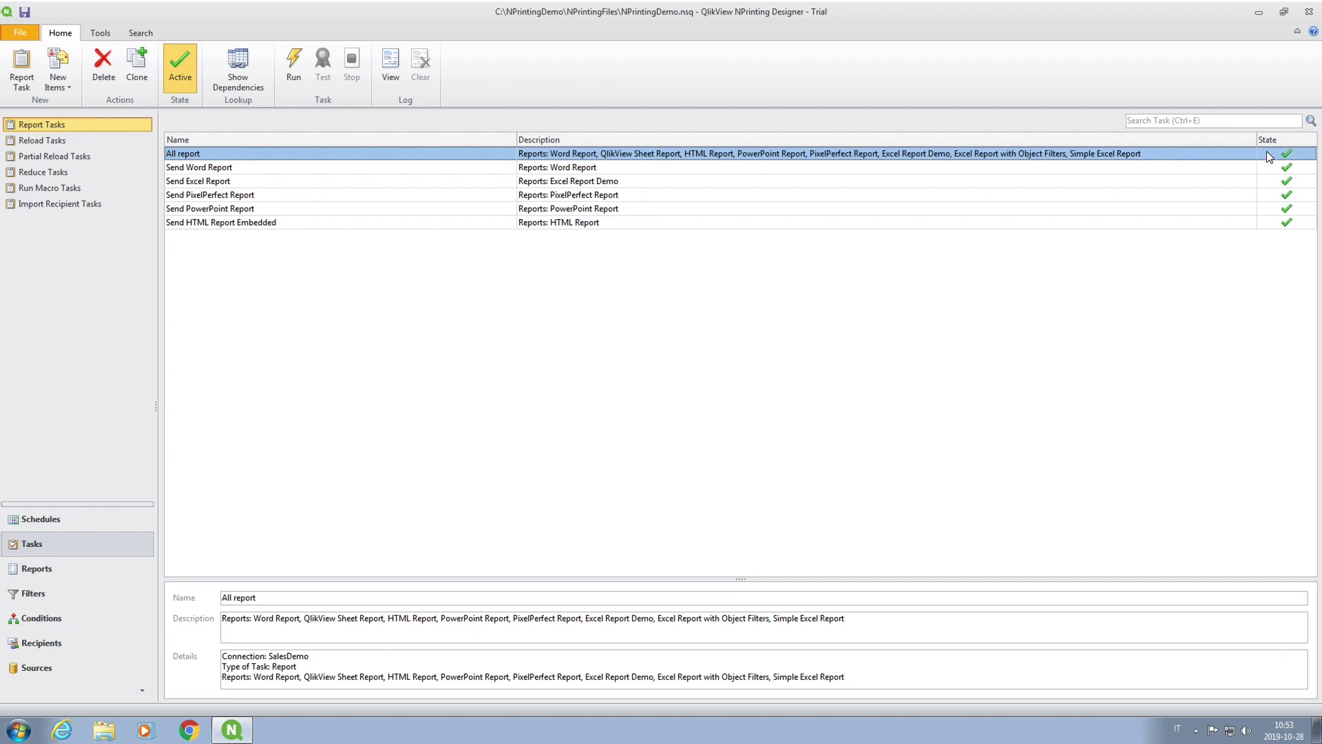
left_click(50, 572)
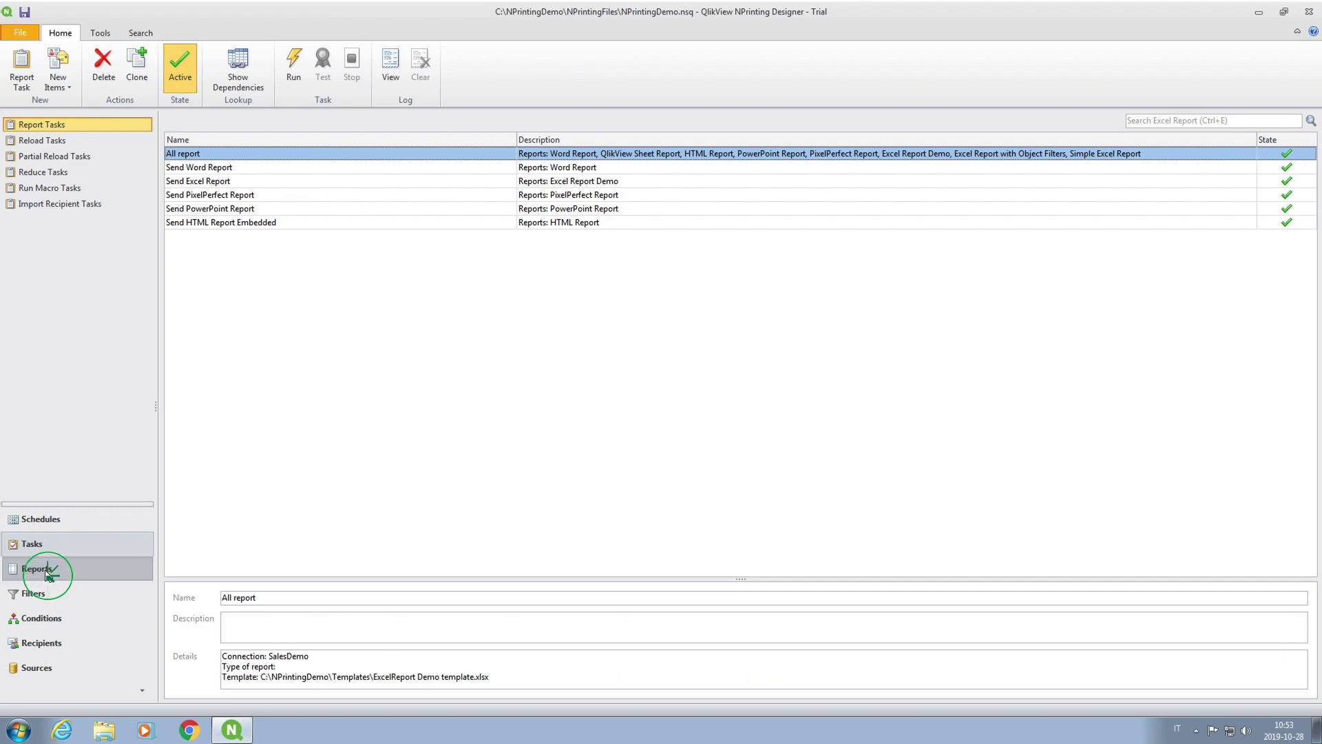
left_click(233, 199)
right_click(233, 197)
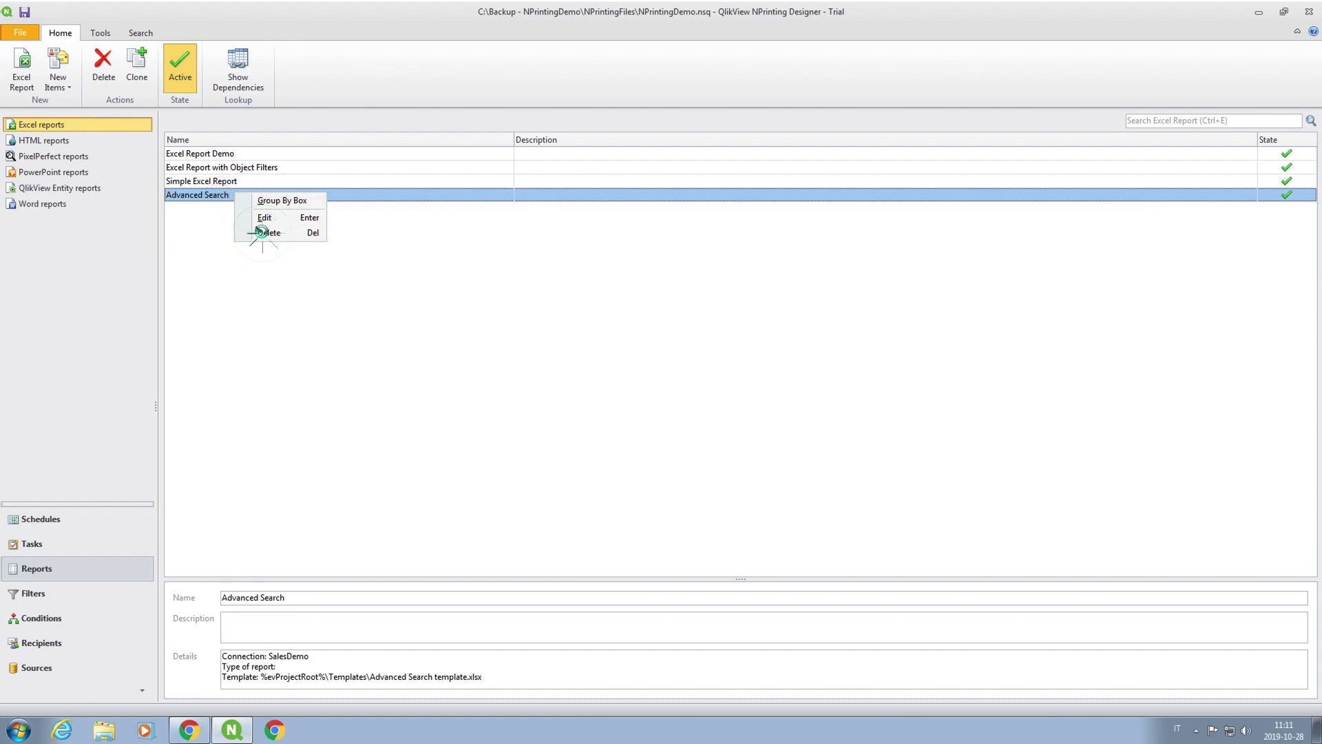
left_click(264, 233)
left_click(703, 383)
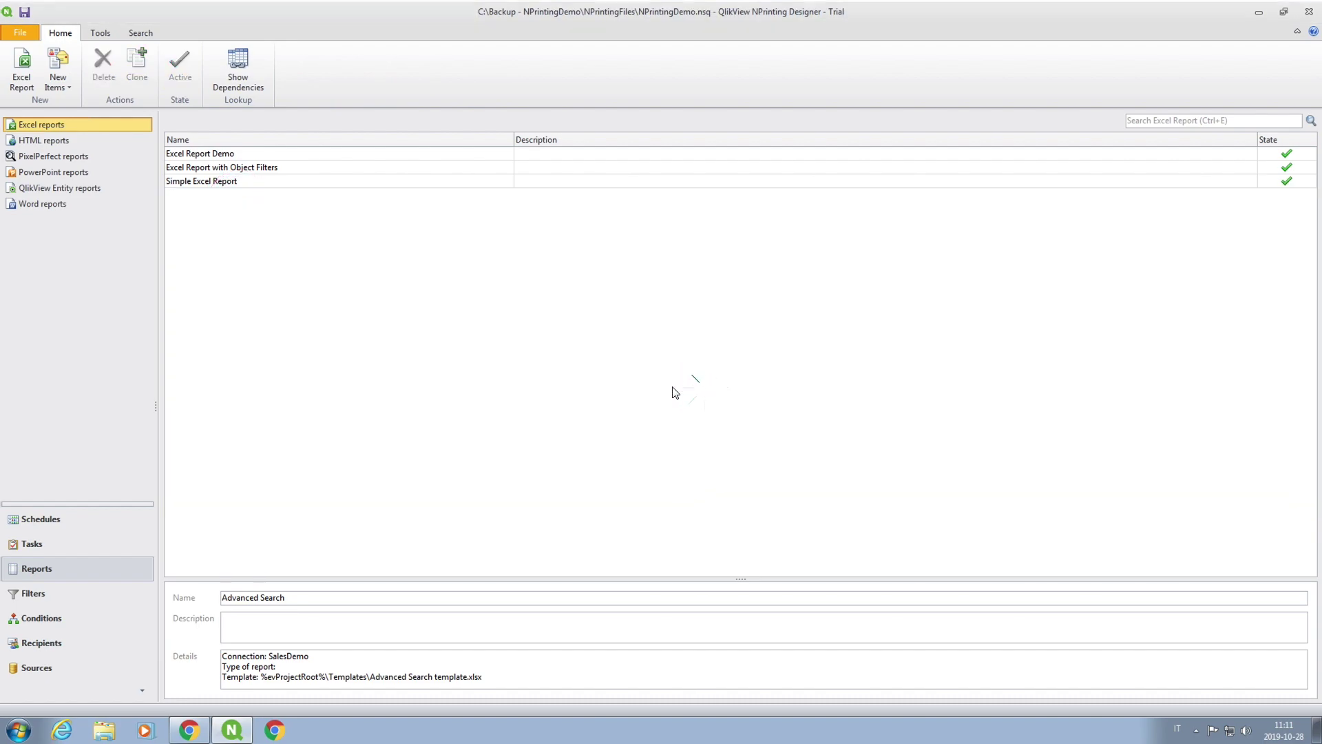
Step: Review the project's Filters, Conditions, Recipients and Sources lists
left_click(35, 595)
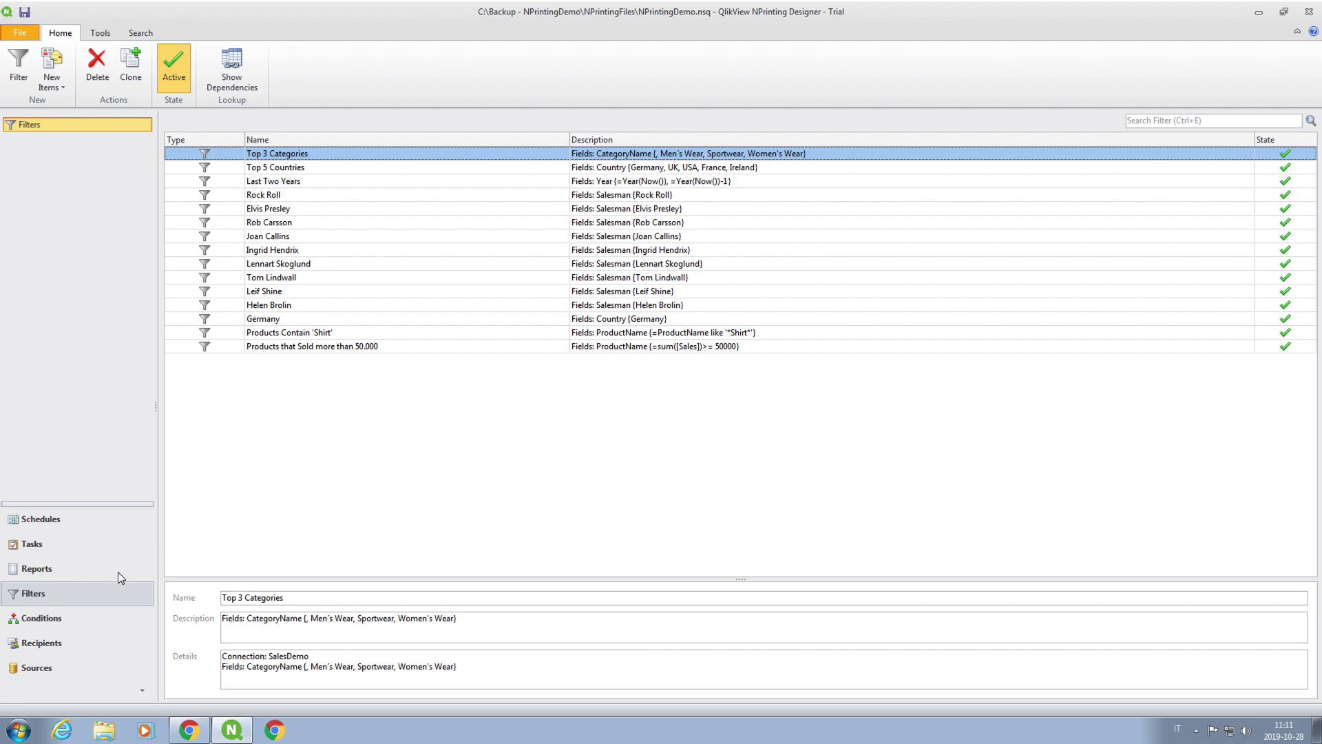
left_click(110, 617)
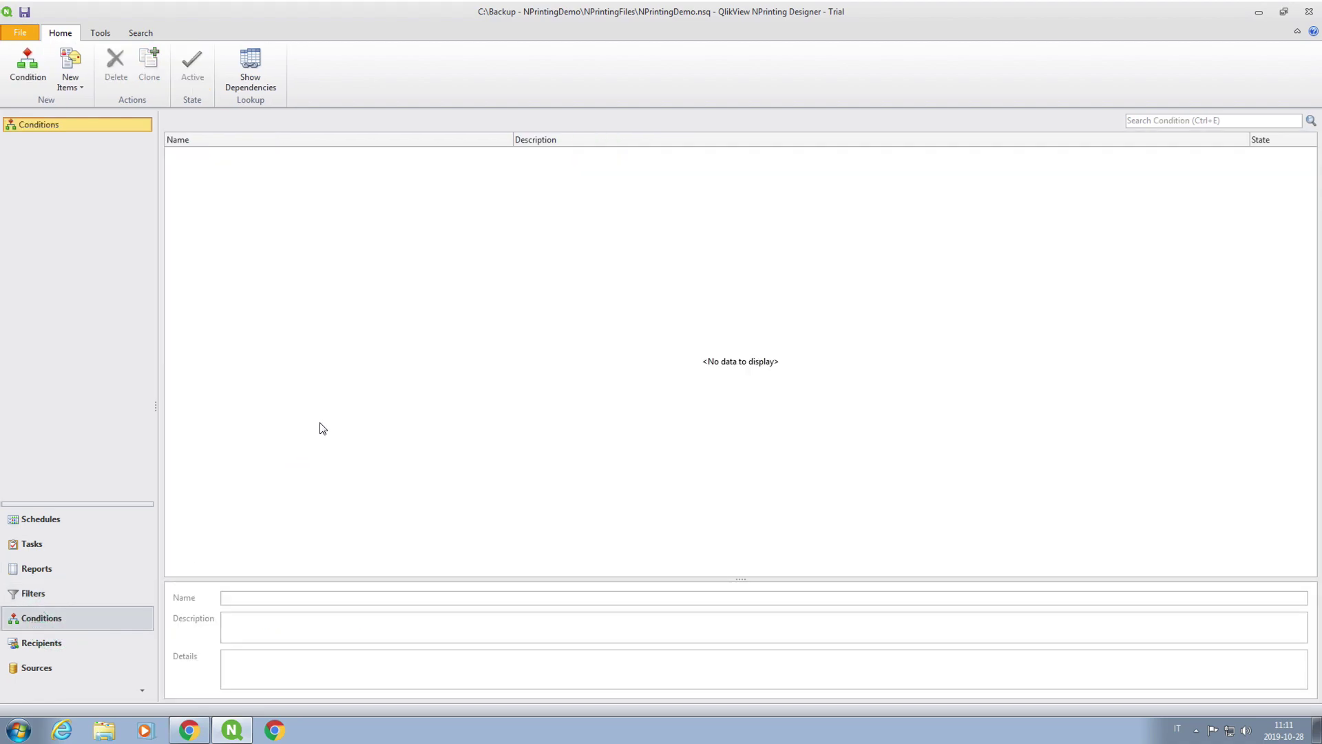
left_click(43, 643)
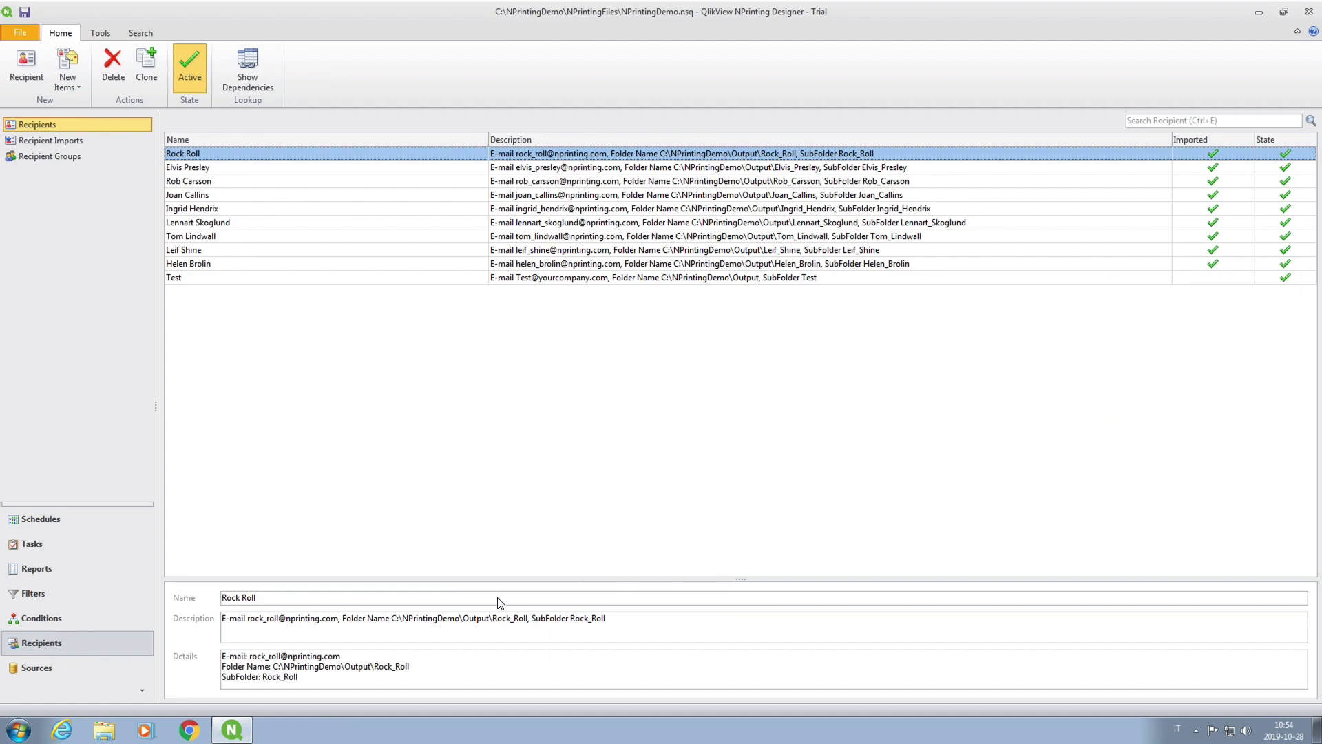
left_click(61, 668)
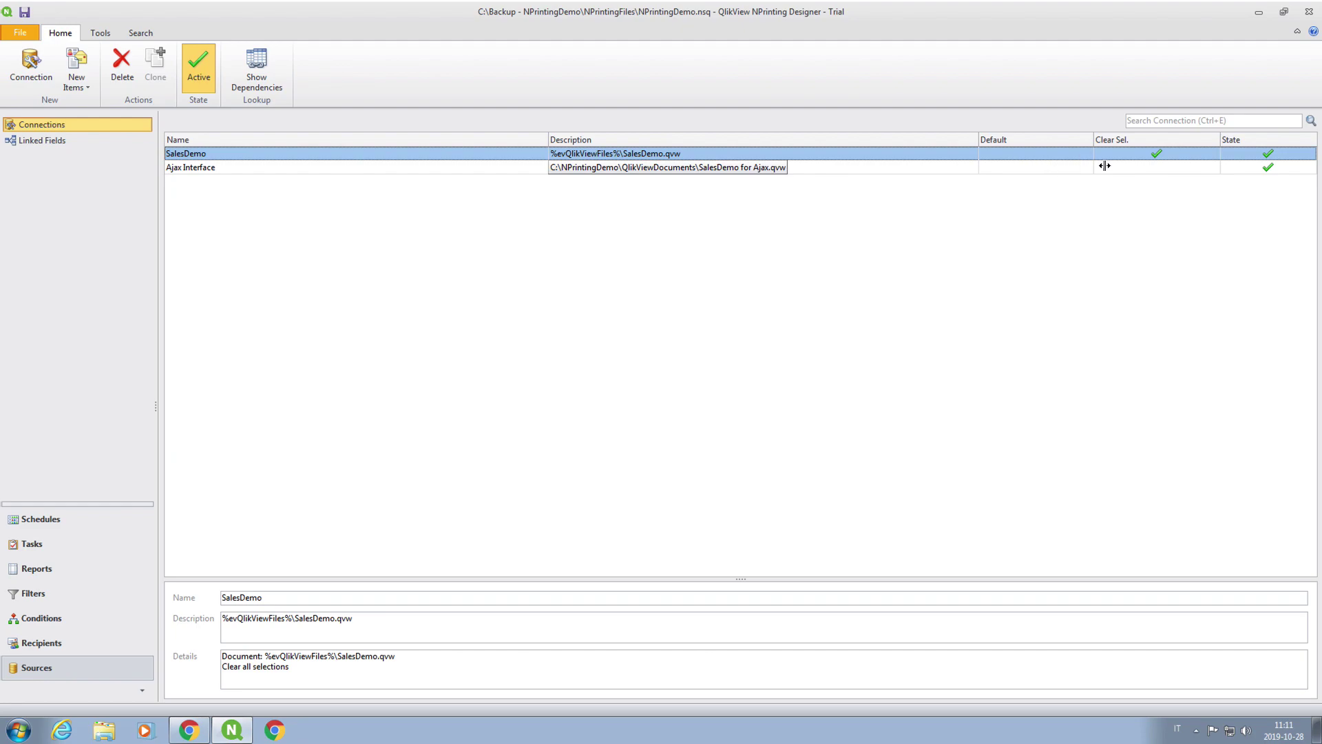
Step: Delete the Ajax Interface connection from Sources > Connections, confirming with Yes
left_click(323, 170)
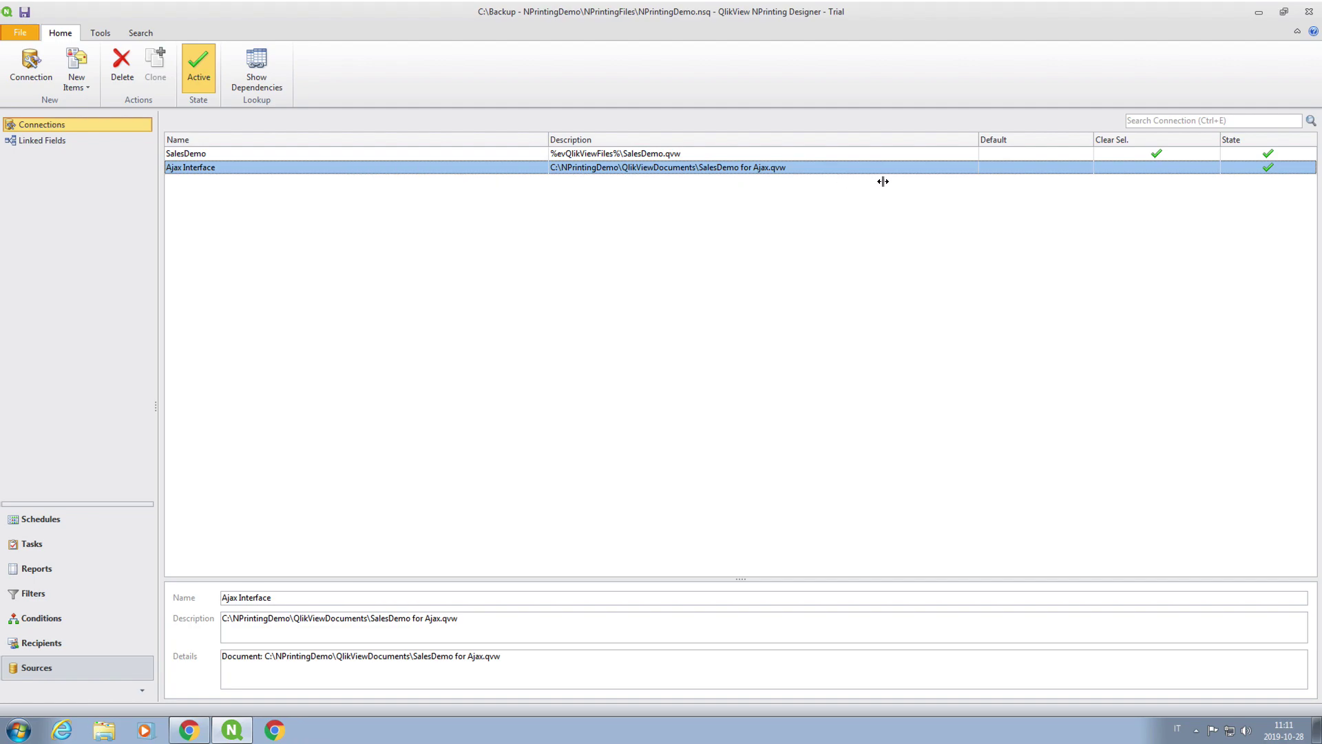
right_click(783, 168)
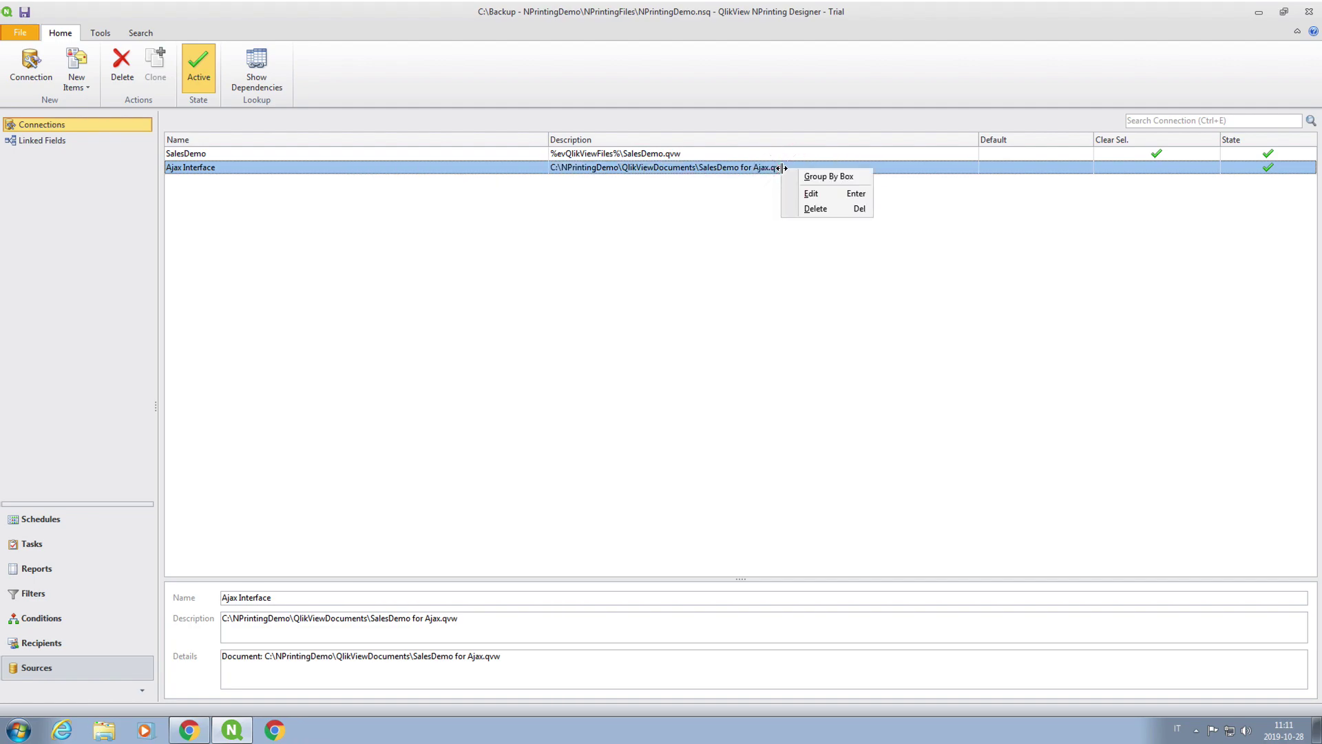
left_click(814, 210)
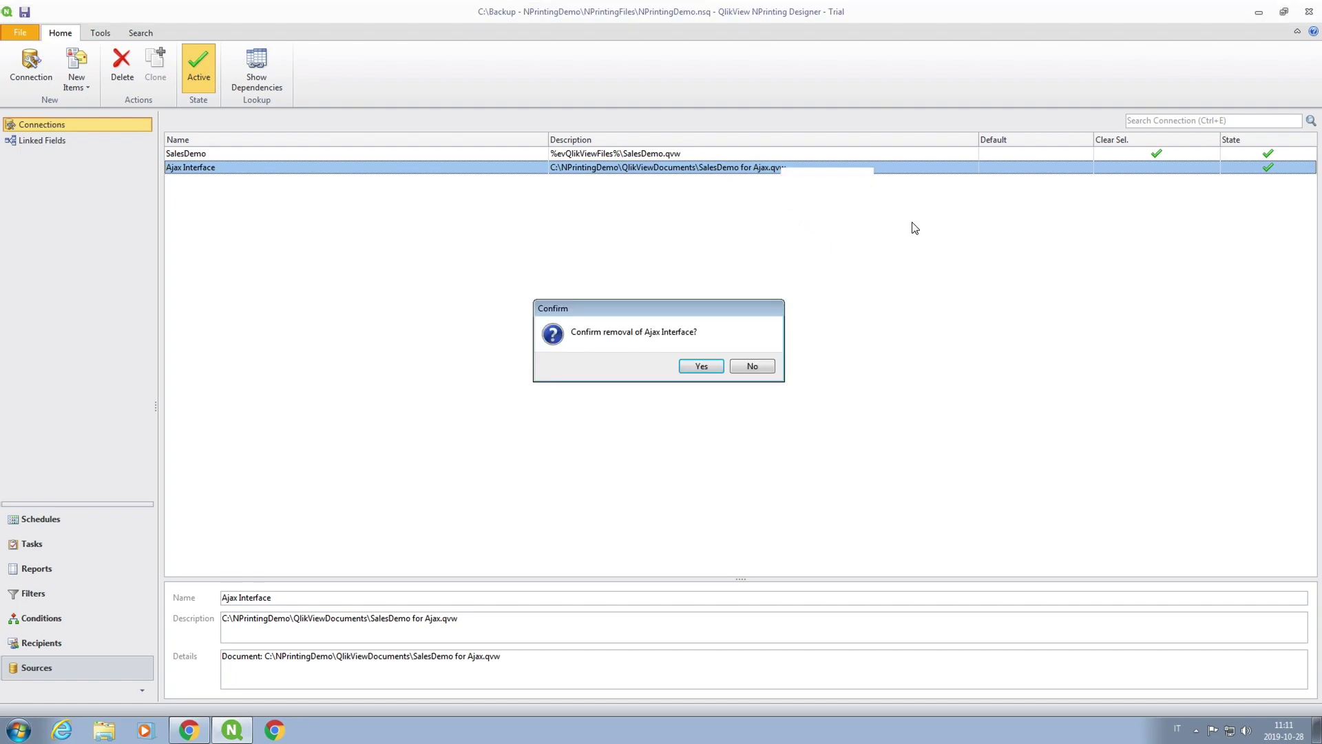
left_click(702, 367)
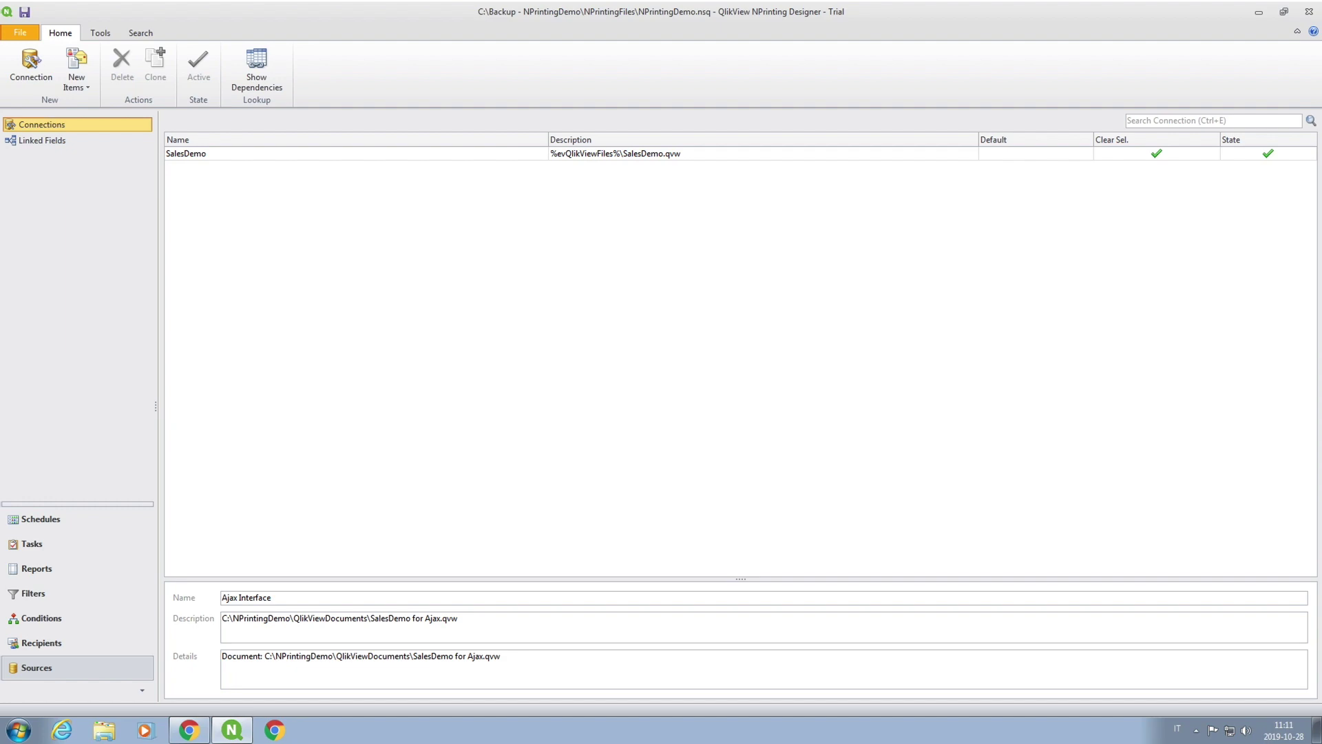
Step: Re-export the cleaned project to NPrintingDemo.zip from the Tools tab
left_click(100, 34)
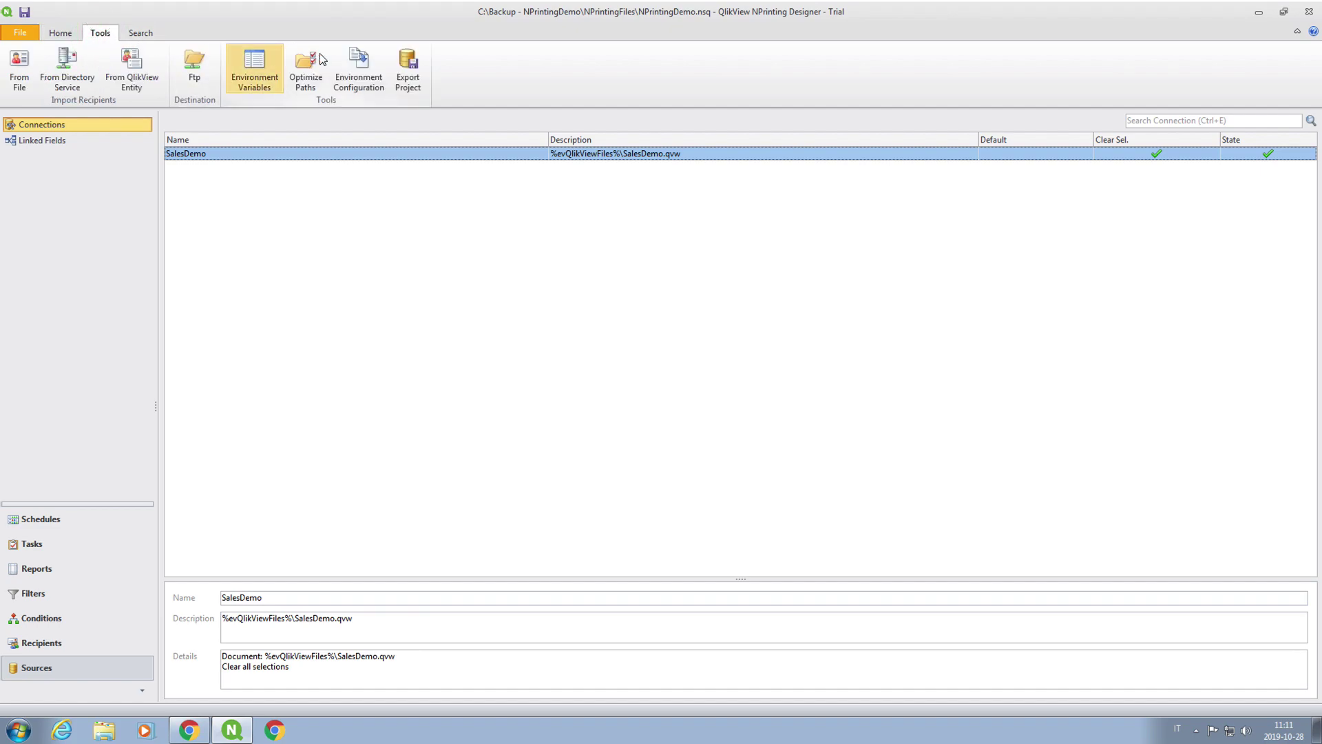
left_click(409, 63)
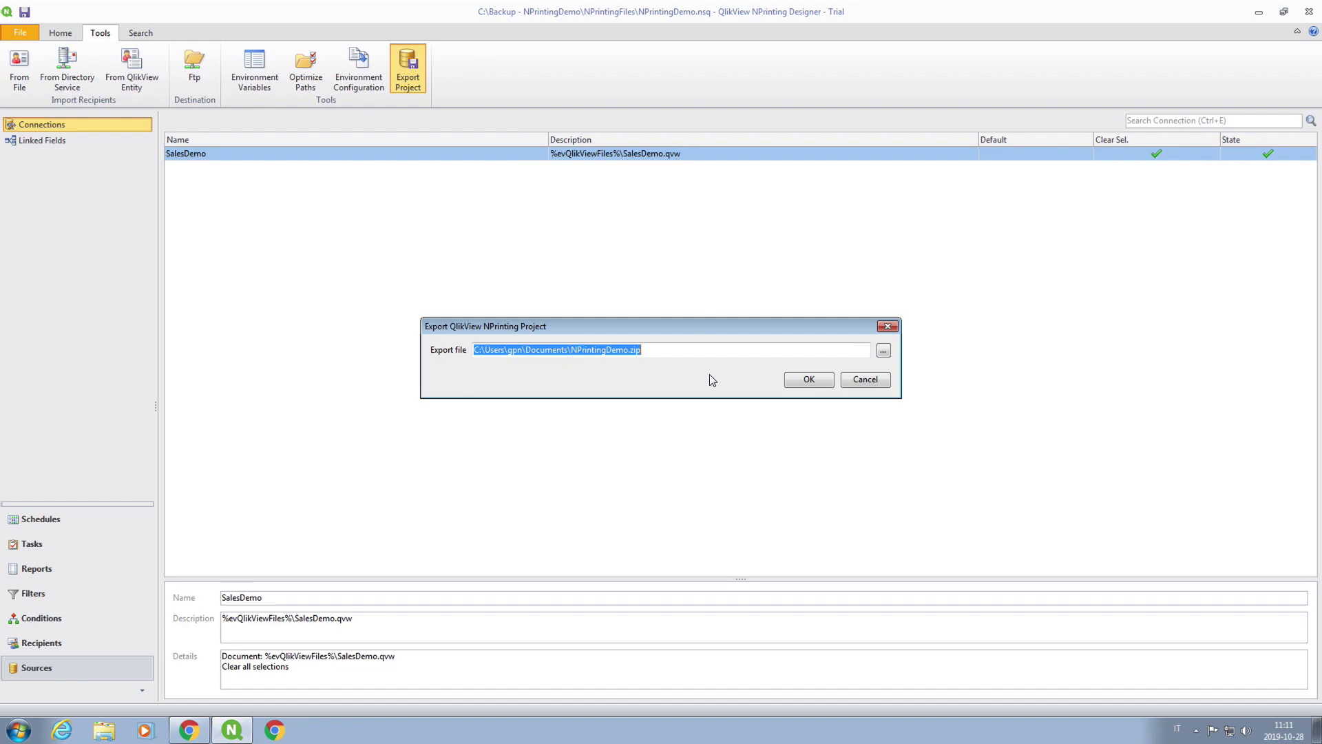
left_click(804, 381)
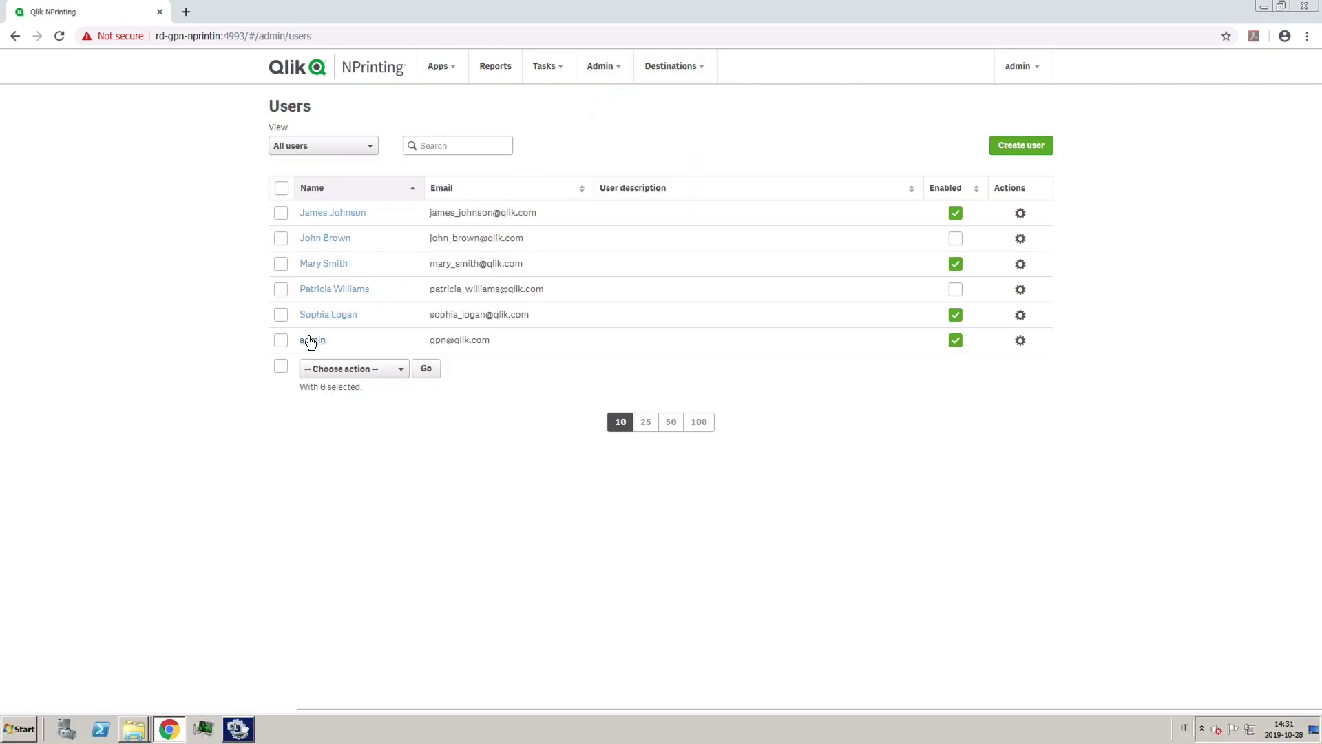
Step: Confirm the admin user holds the Administrator role, then go to Security roles
left_click(309, 340)
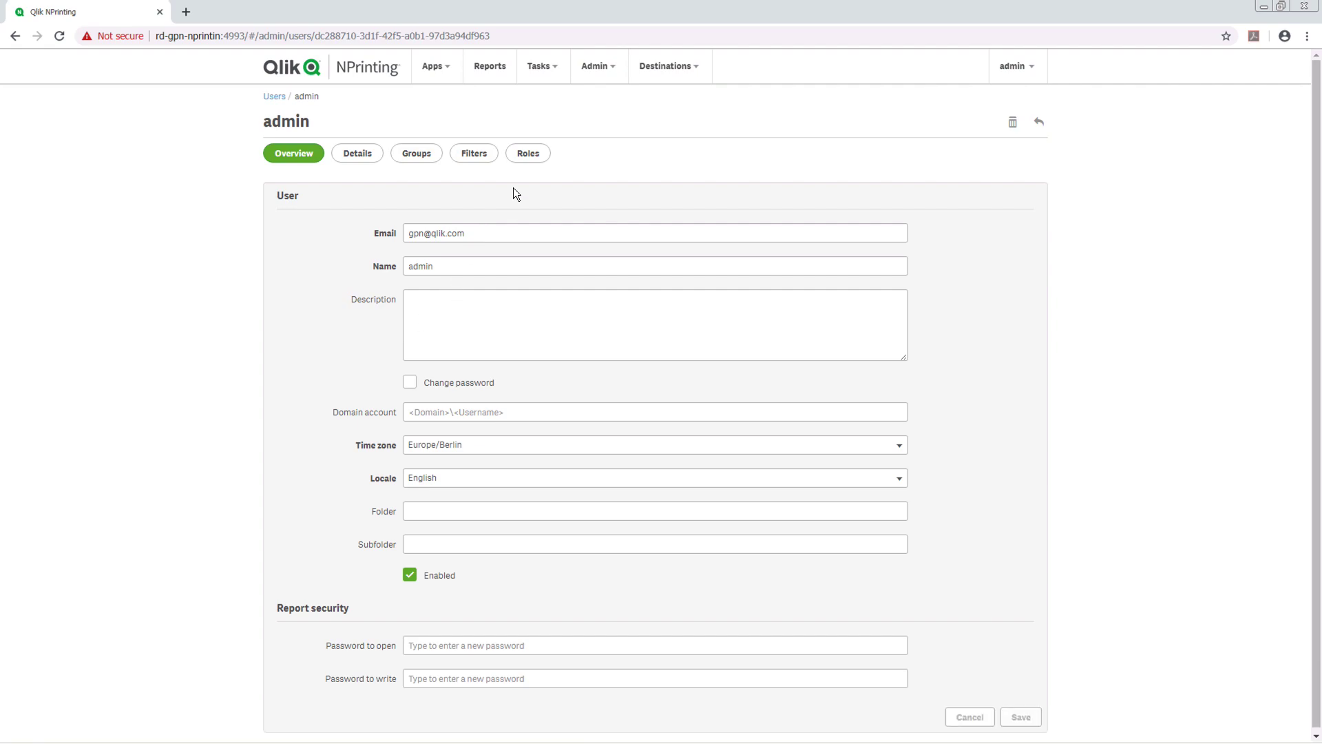
left_click(537, 155)
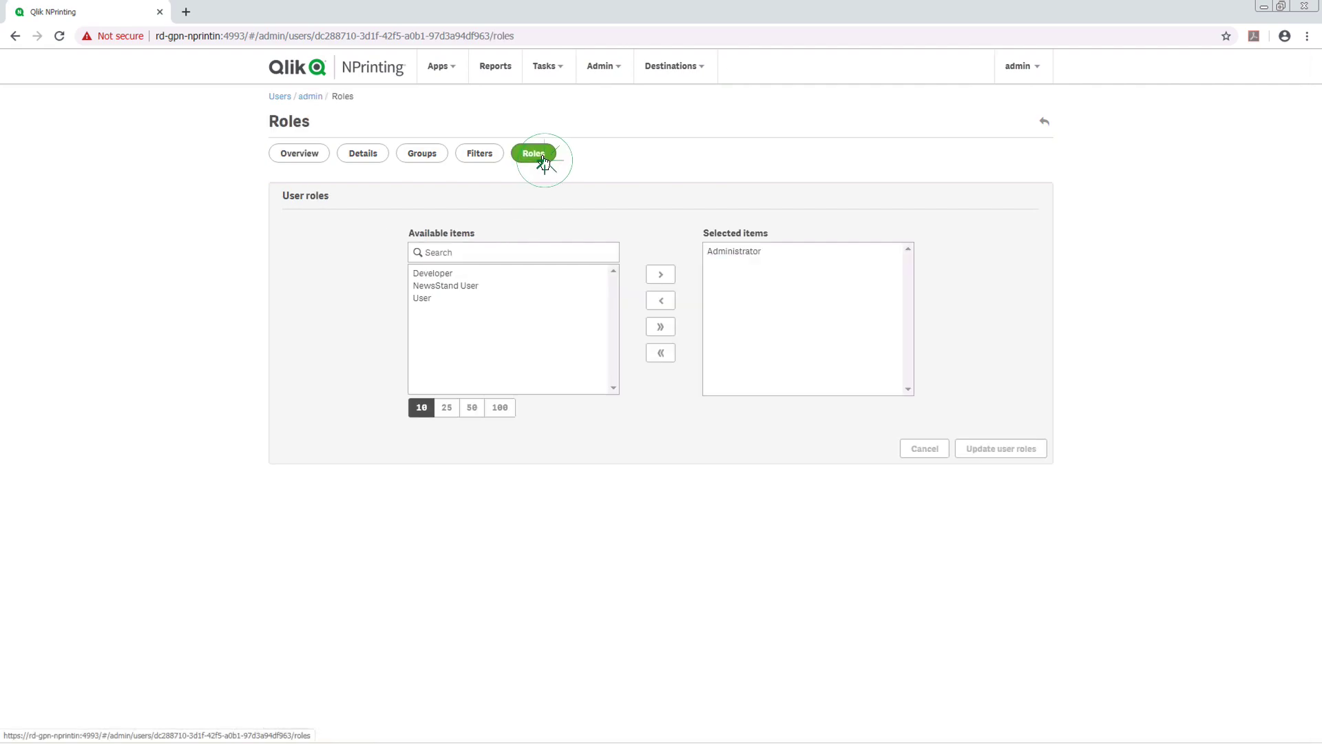
left_click(739, 254)
left_click(604, 66)
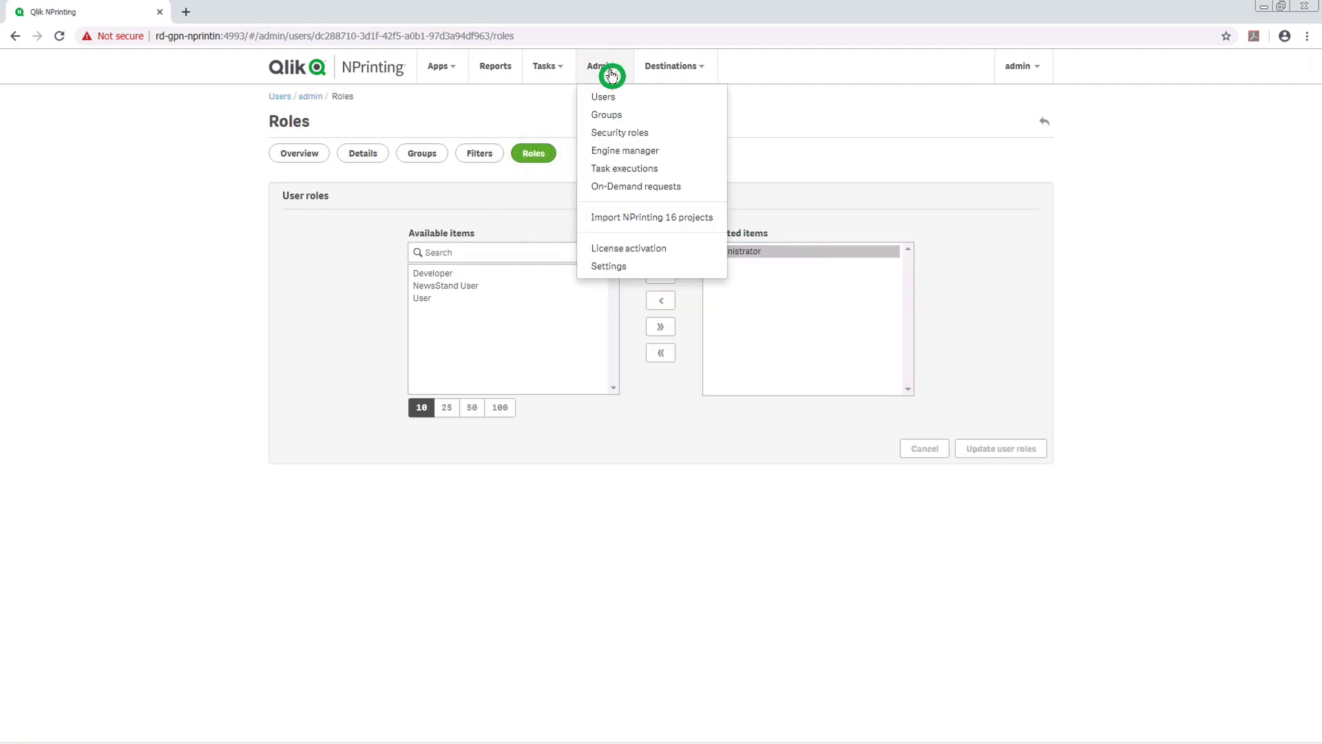
Step: Start a new role named 'Import NPrinting 16 projects' with the Import NPrinting 16 projects permission
left_click(610, 132)
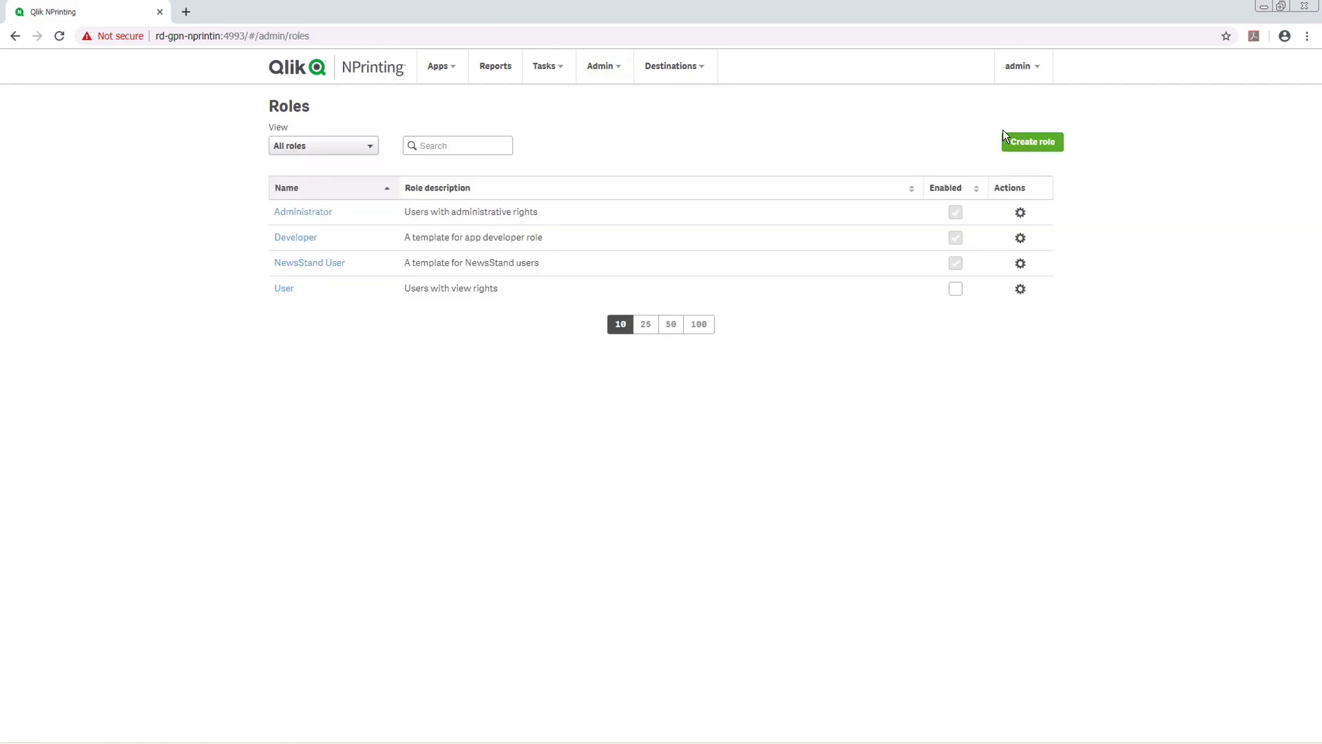
left_click(1027, 146)
left_click(461, 165)
type("Import NPrinting 16 projects")
left_click(586, 376)
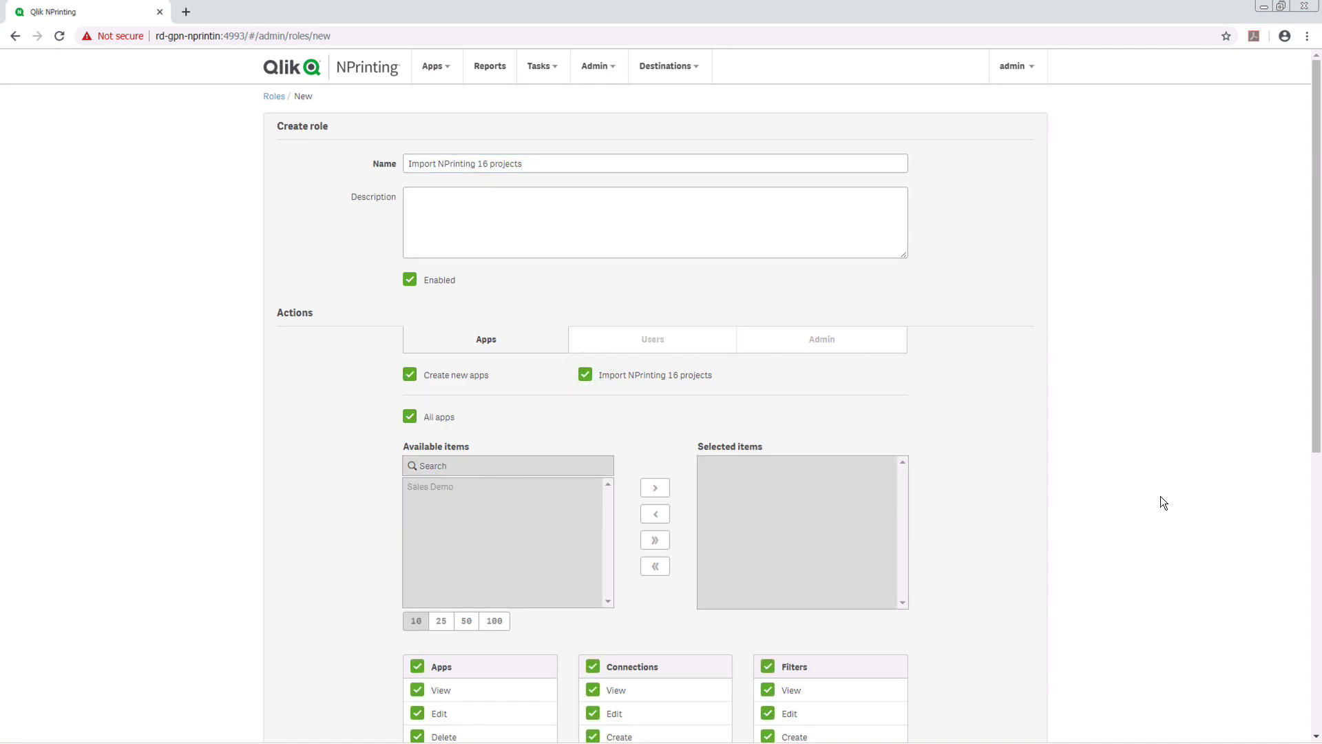
Step: Review the role's Users and Admin permissions and create the role
left_click_drag(1316, 391, 1314, 623)
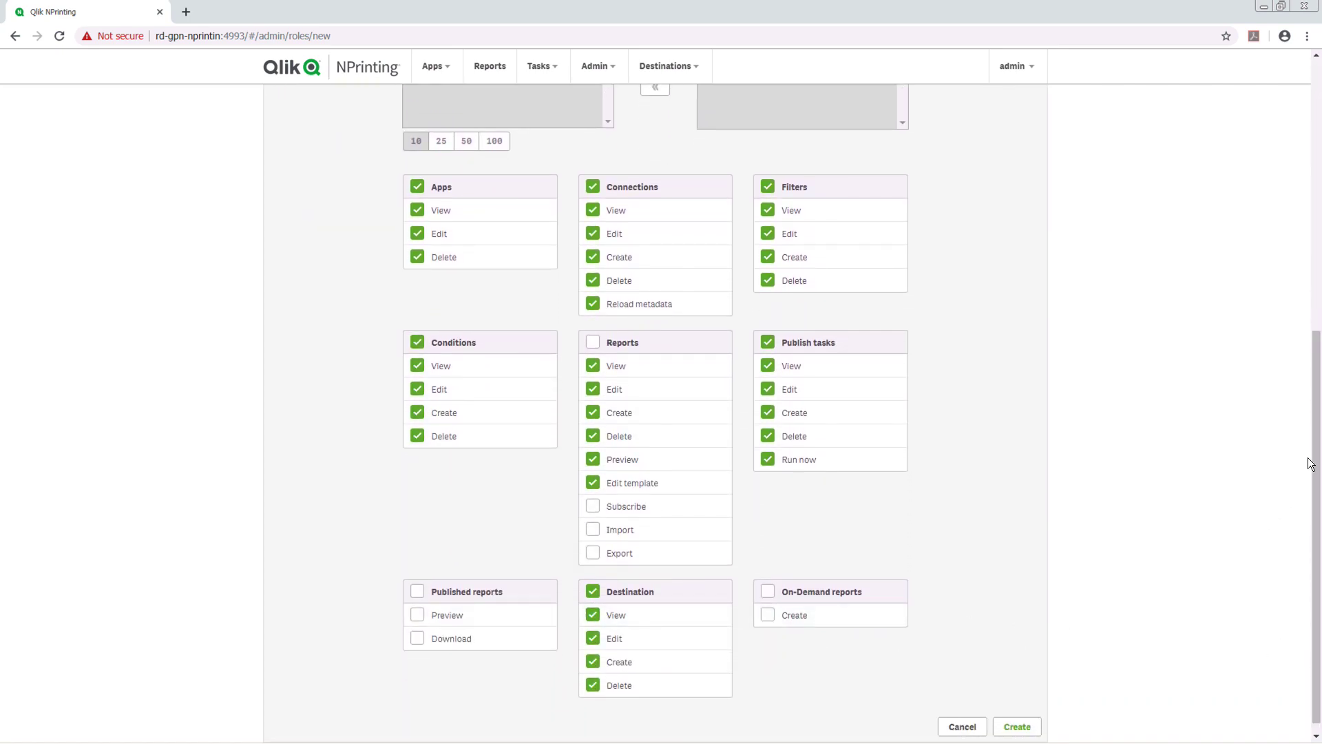
scroll(887, 247, "up", 4)
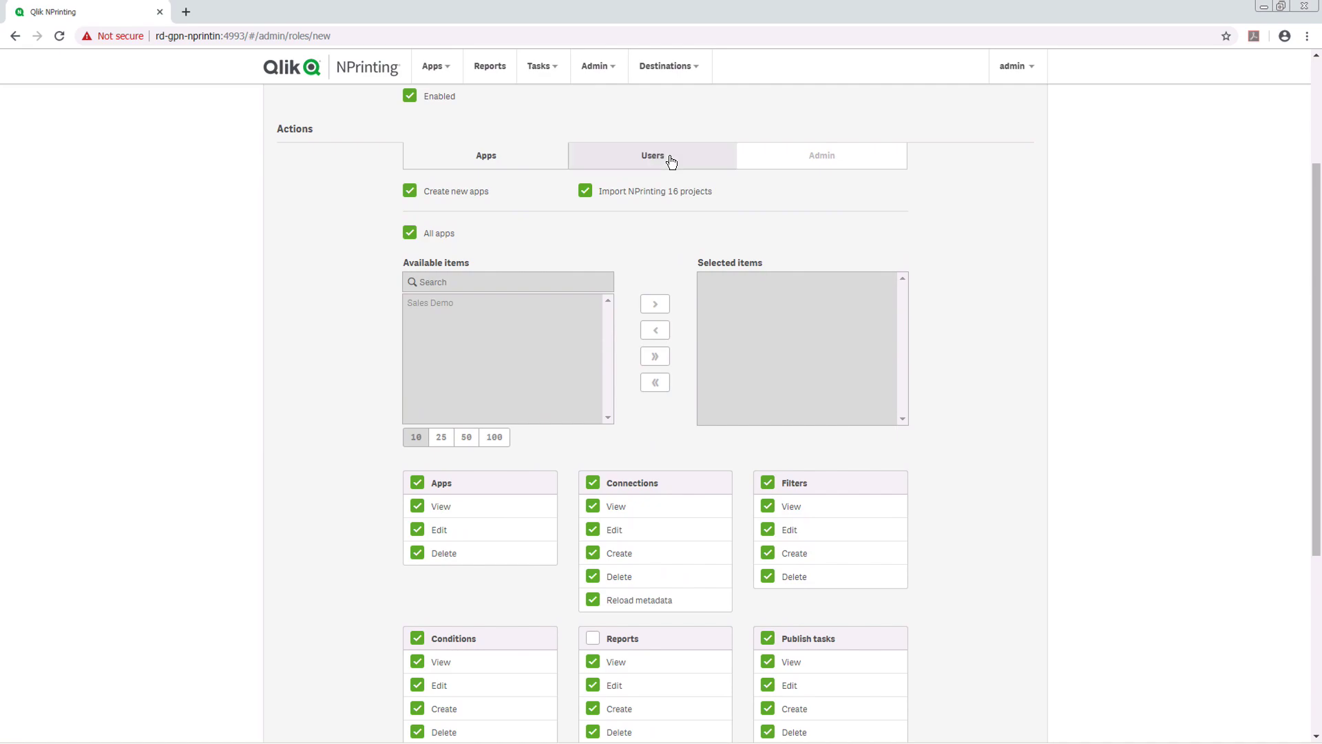
left_click(672, 161)
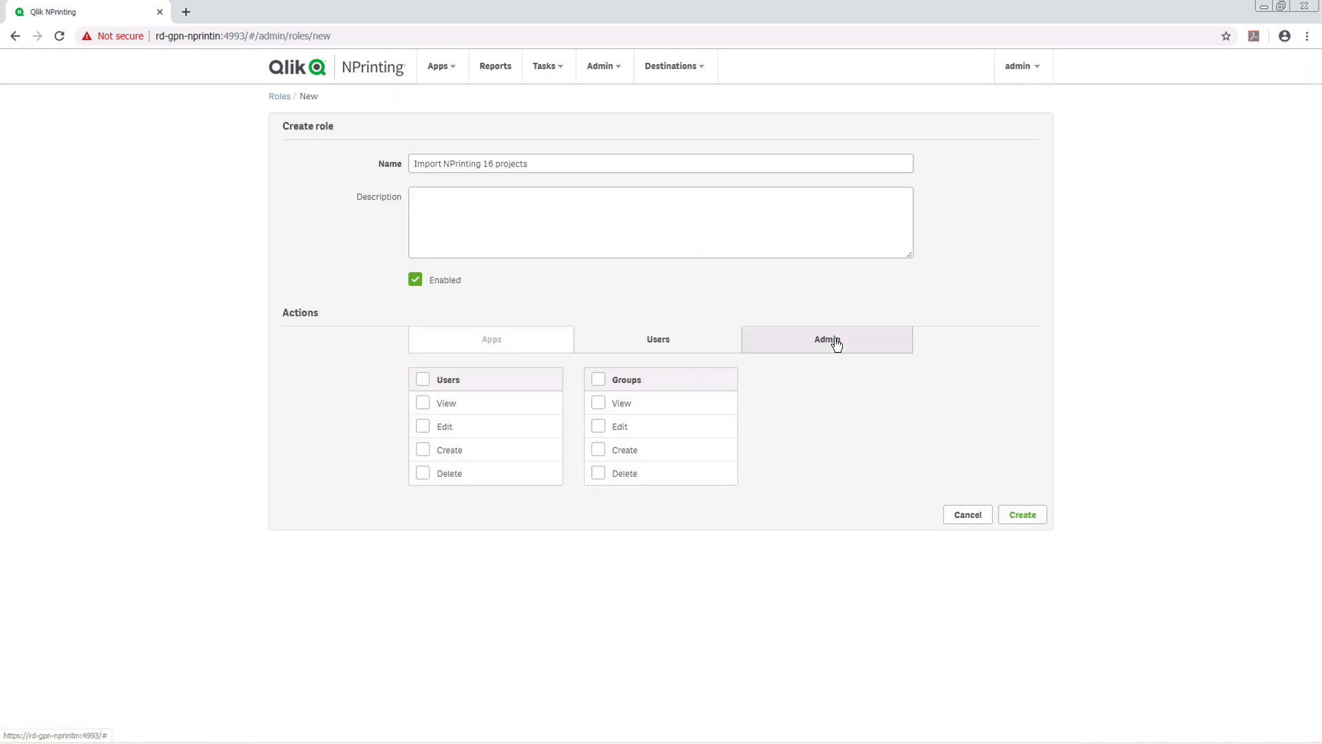
left_click(835, 341)
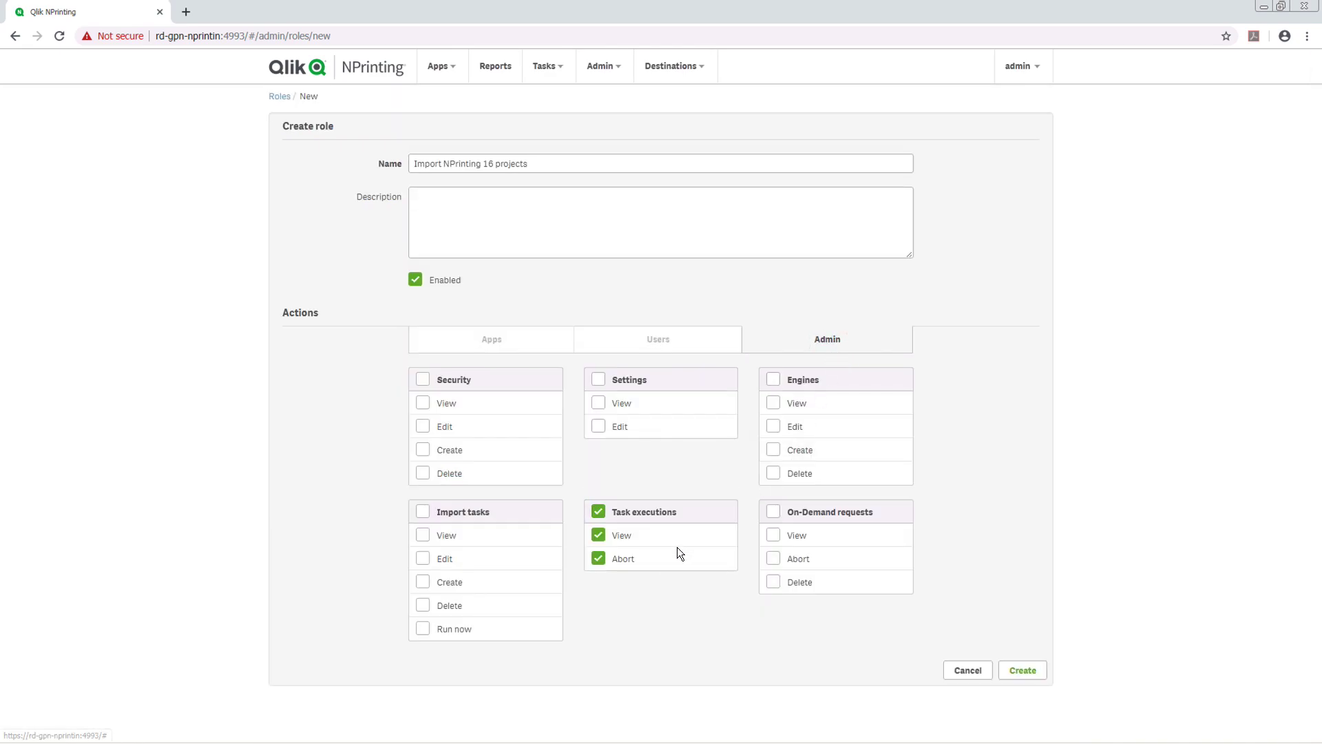
left_click(1021, 671)
Step: Go to Admin > Import NPrinting 16 projects and start a new project import
left_click(598, 69)
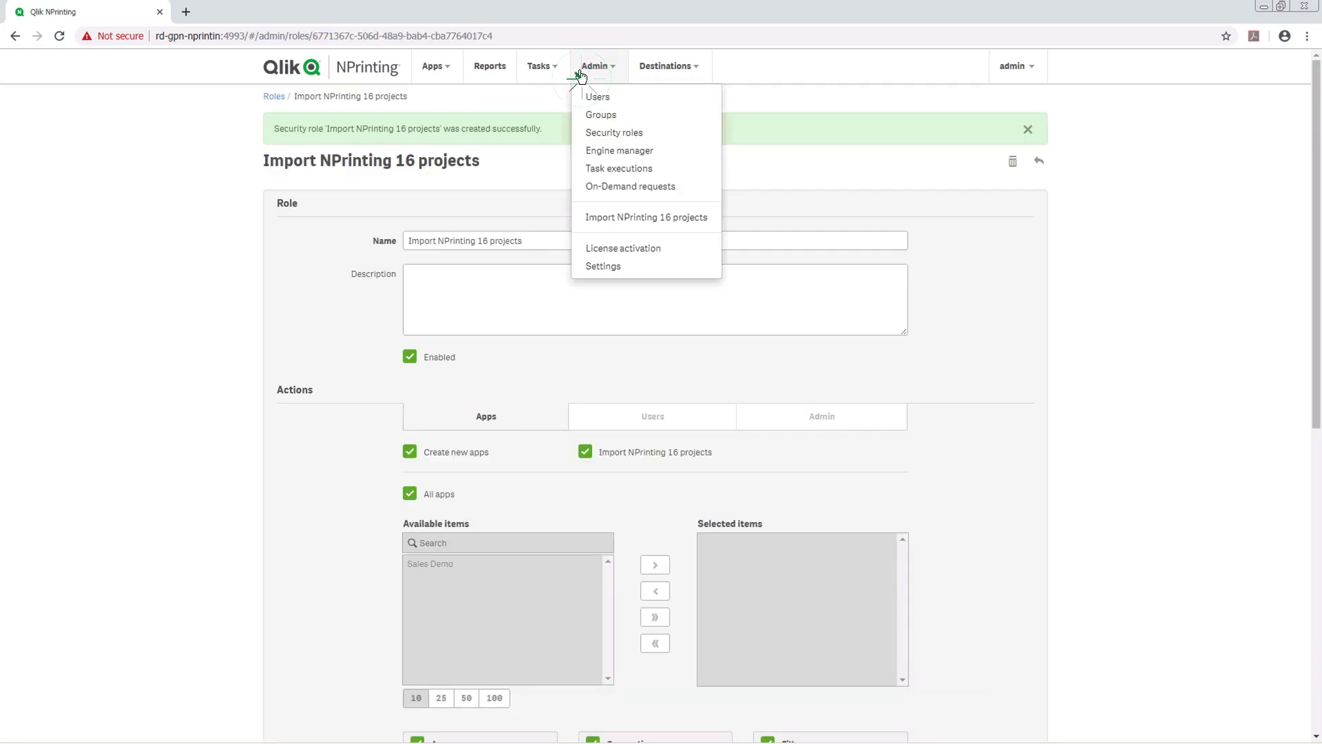
left_click(597, 217)
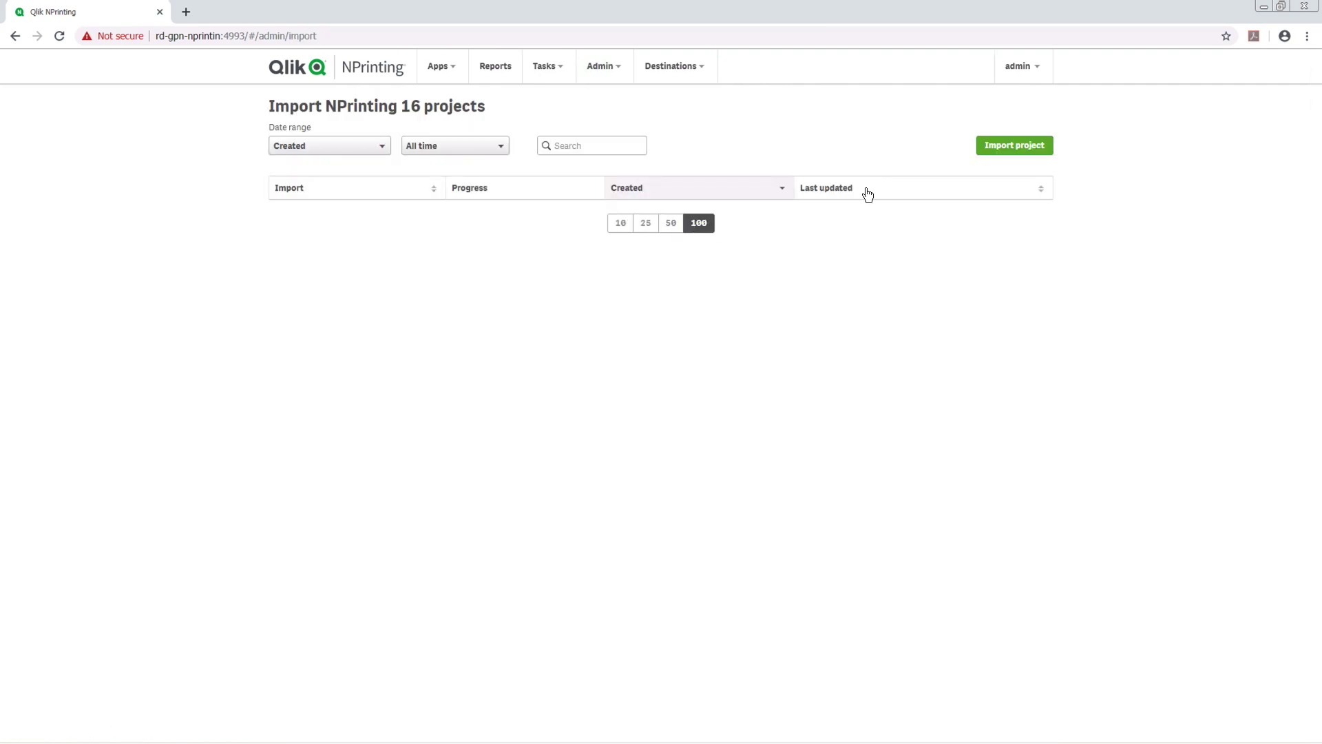
left_click(1005, 146)
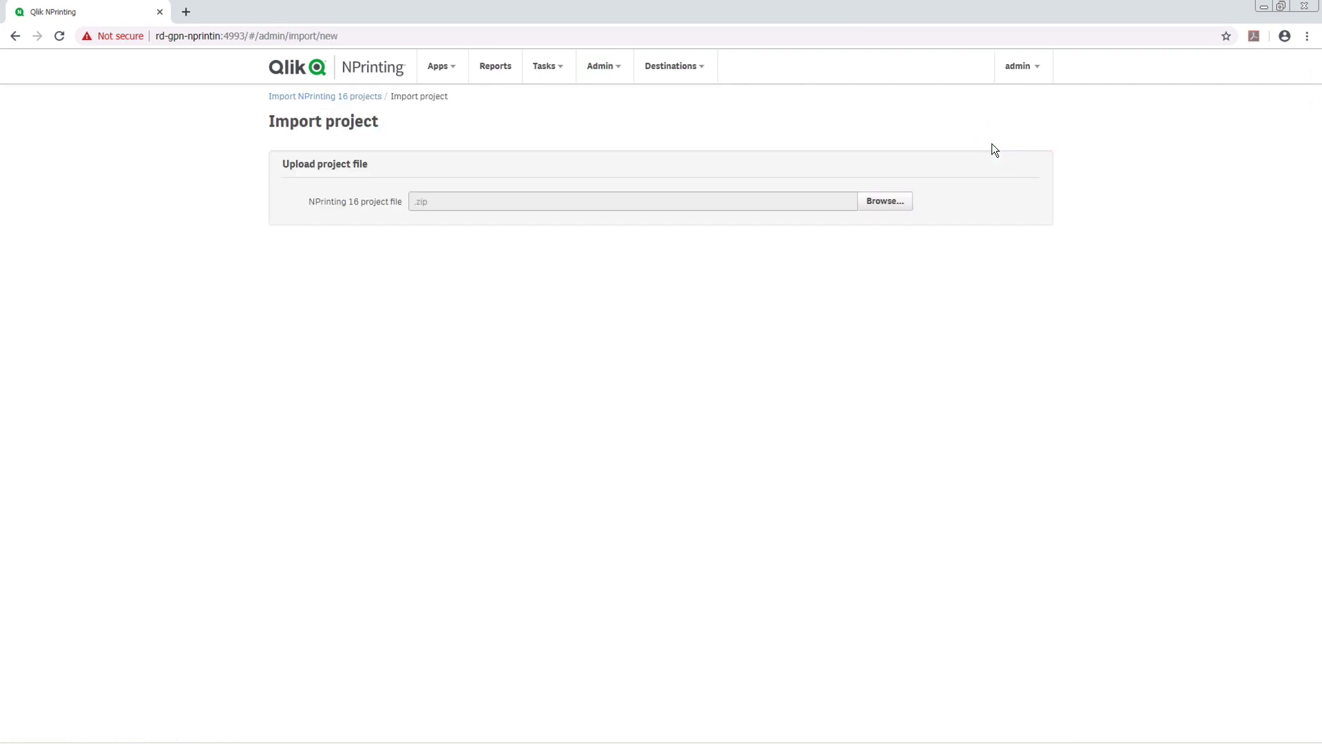
Step: Browse to Local Disk (C:) and select the NPrintingDemo zip file
left_click(901, 202)
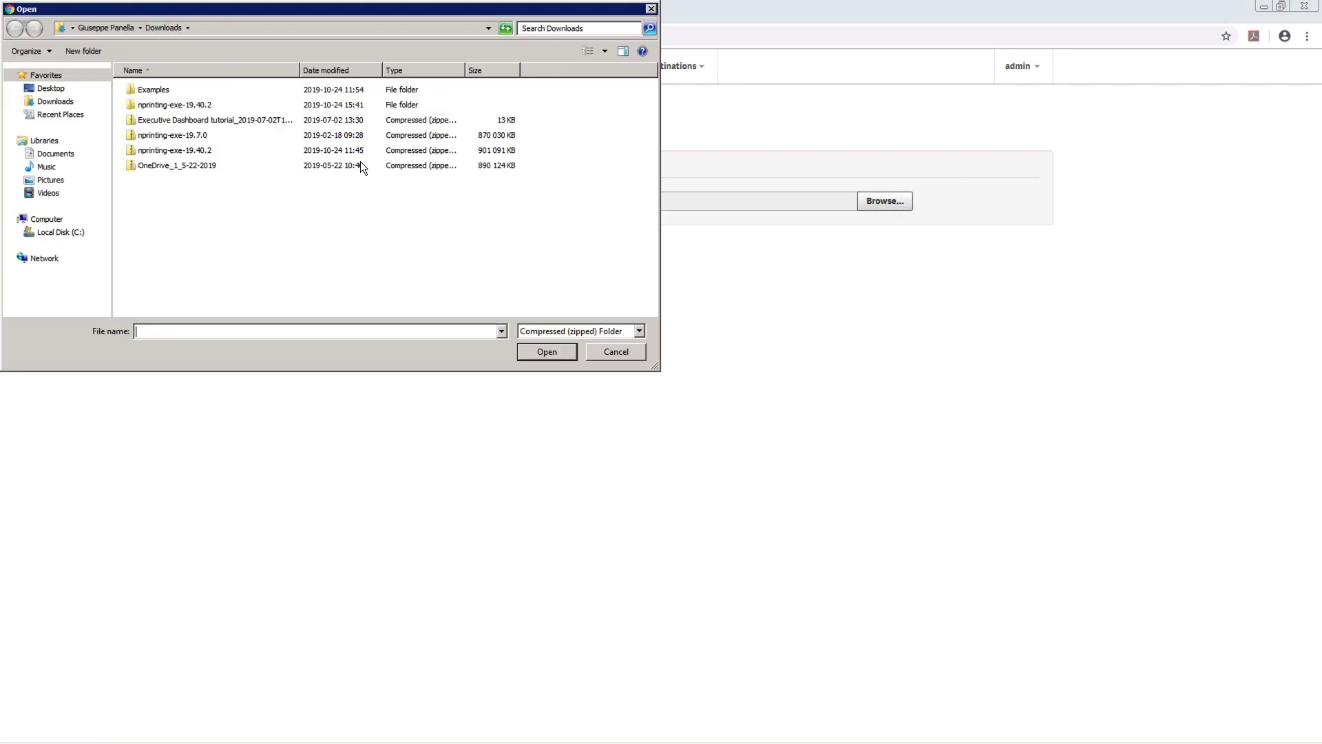
left_click(50, 233)
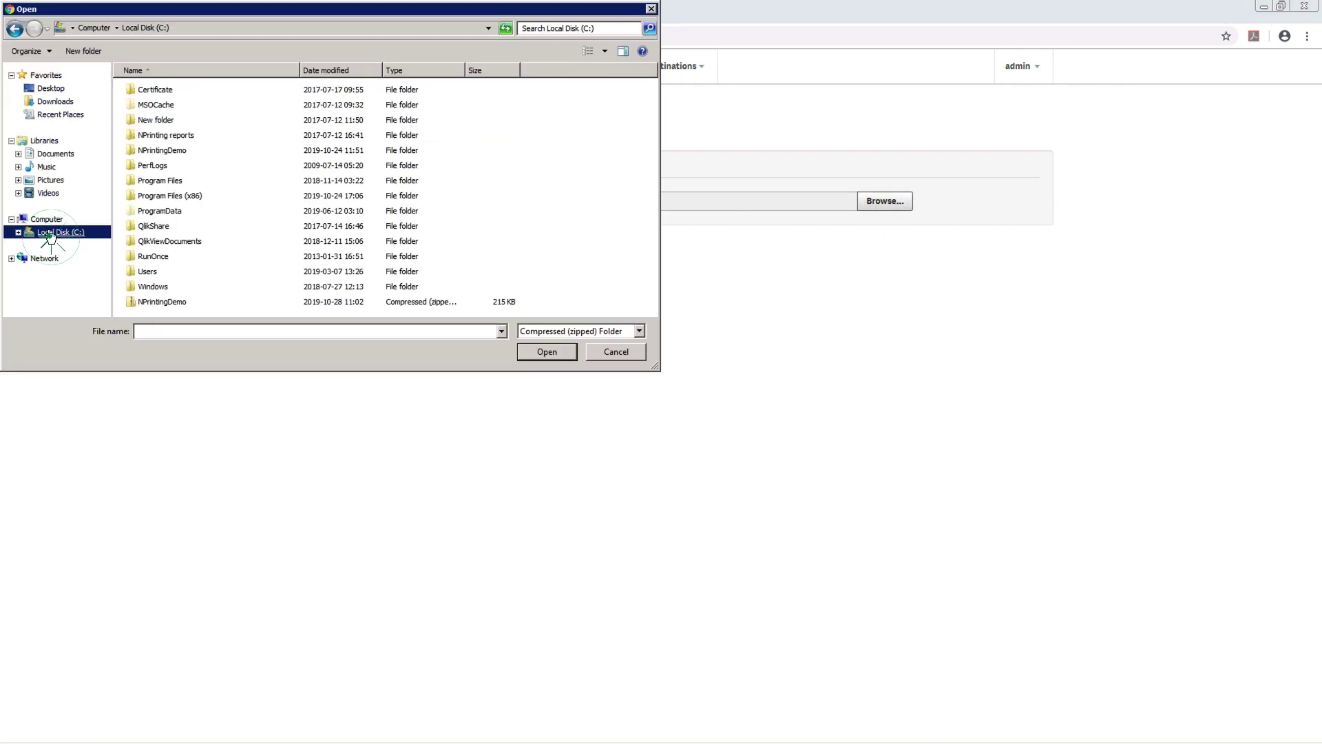
left_click(160, 304)
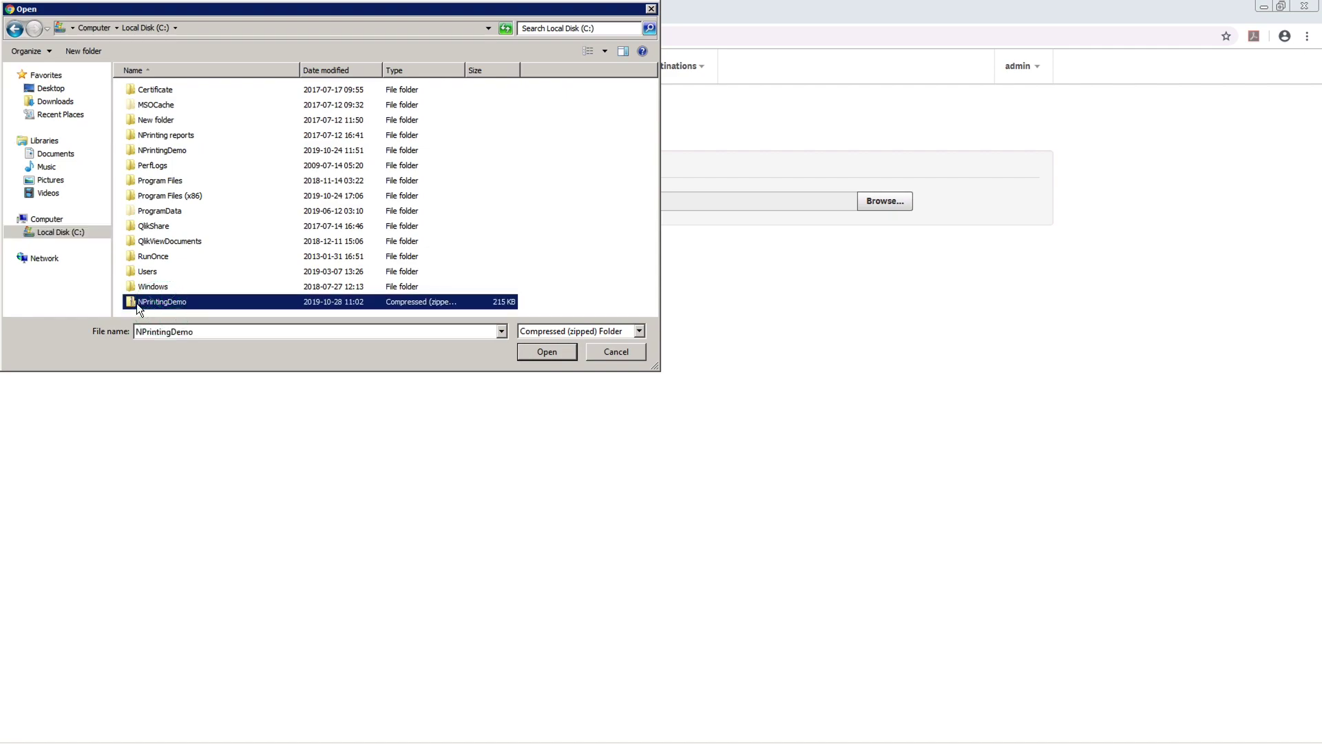
Step: Upload the zip and verify SalesDemo.qvw exists in the QlikViewDocuments folder
left_click(540, 352)
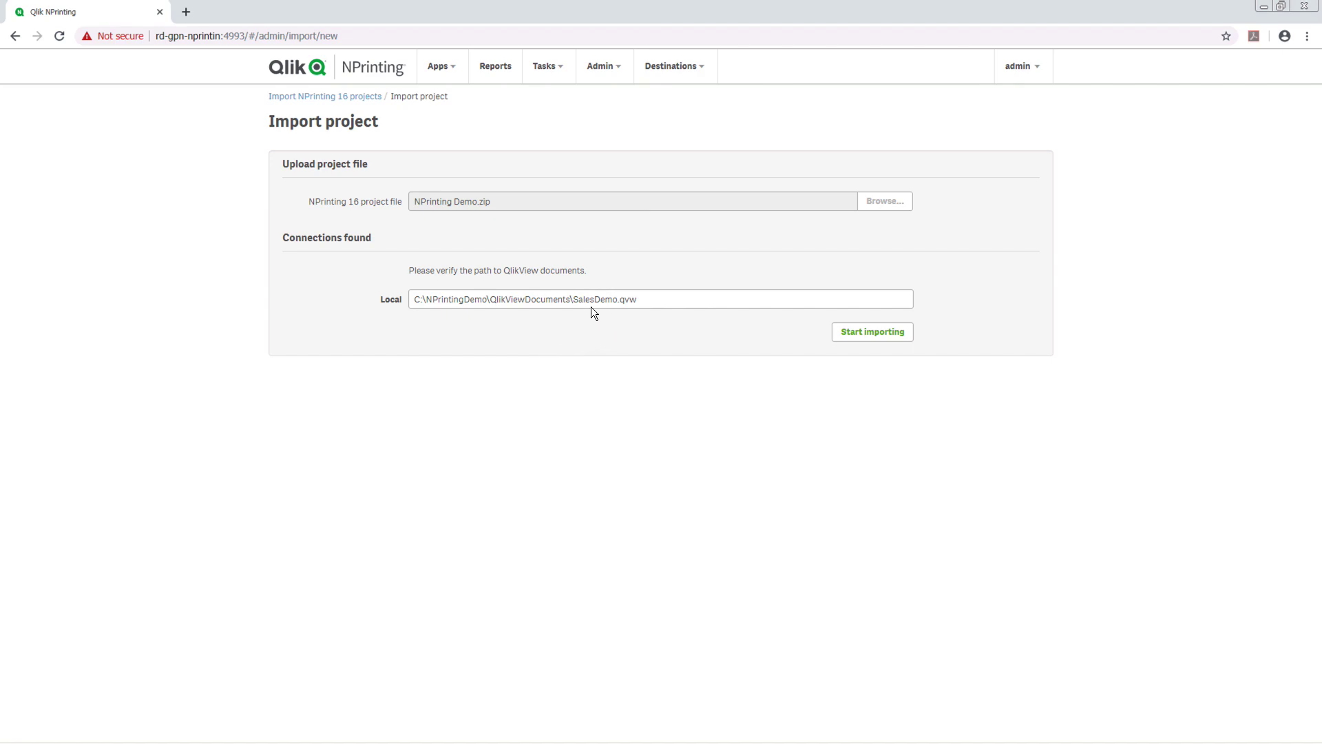
left_click(576, 303)
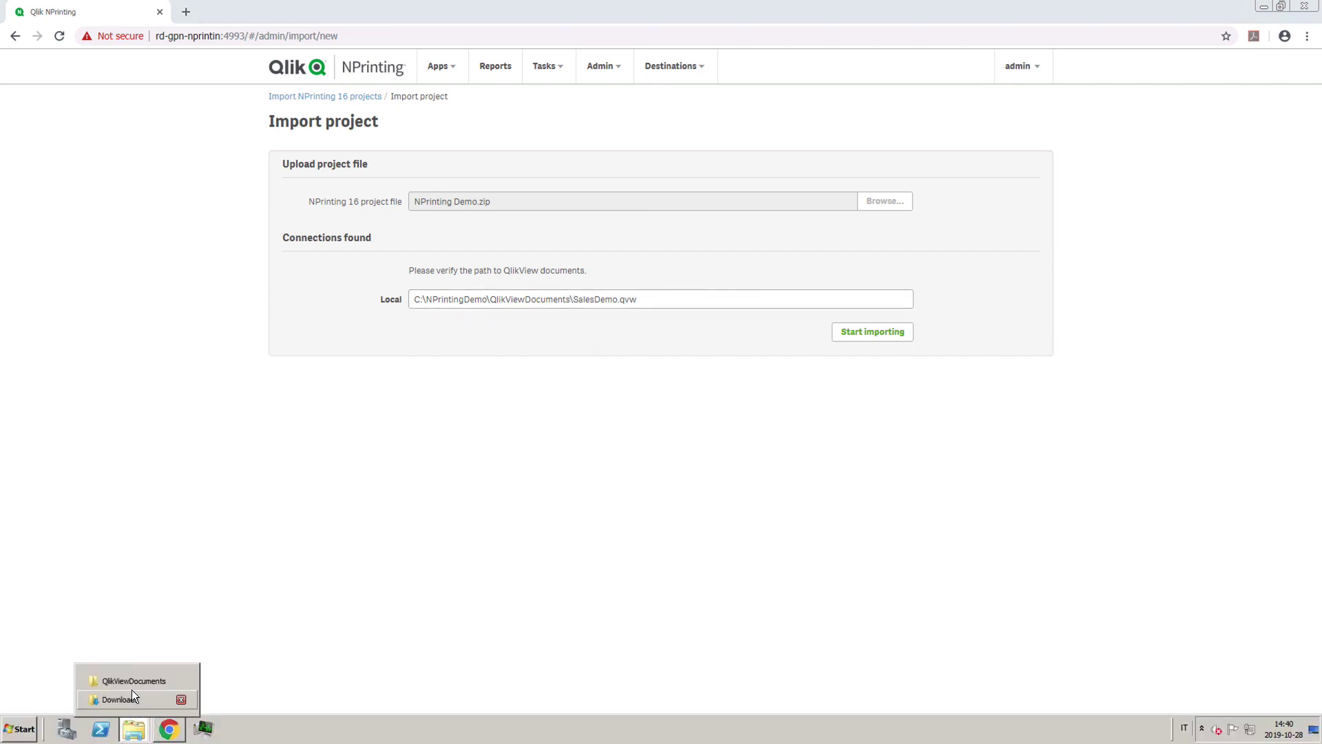
left_click(133, 682)
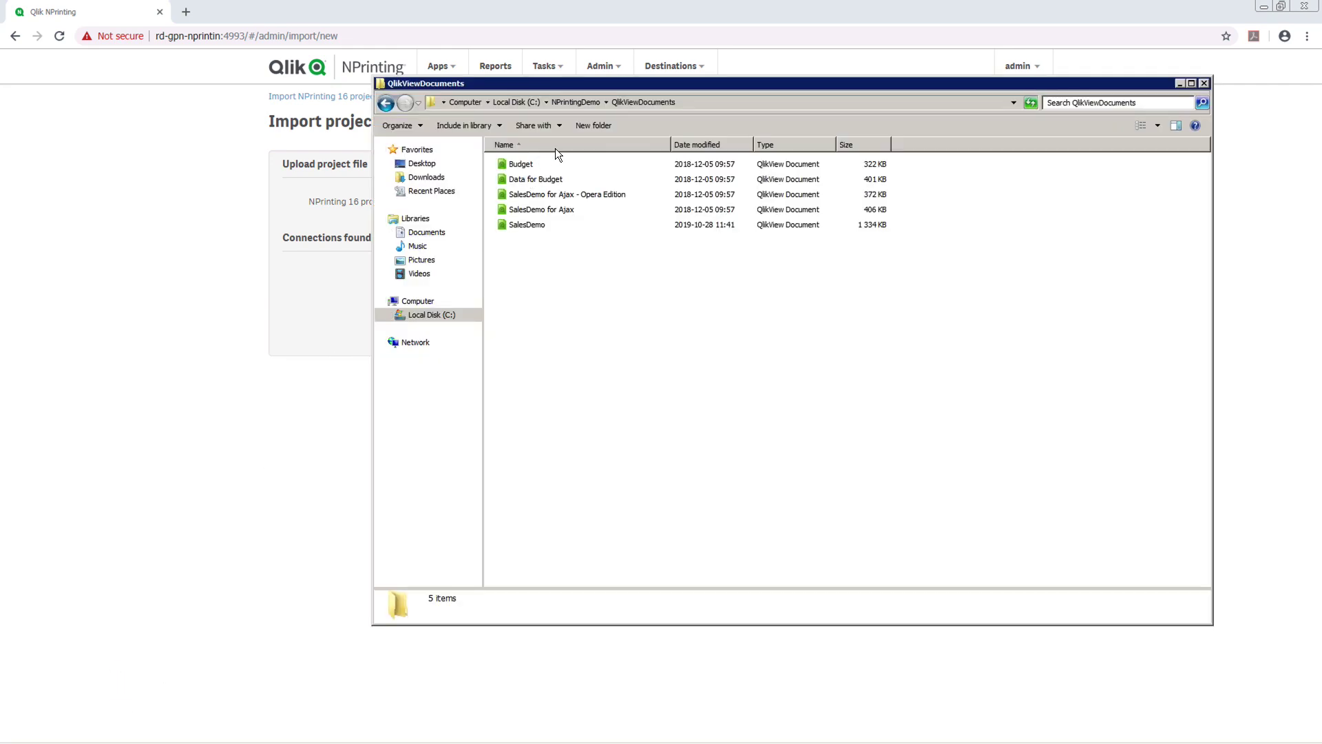
left_click(537, 226)
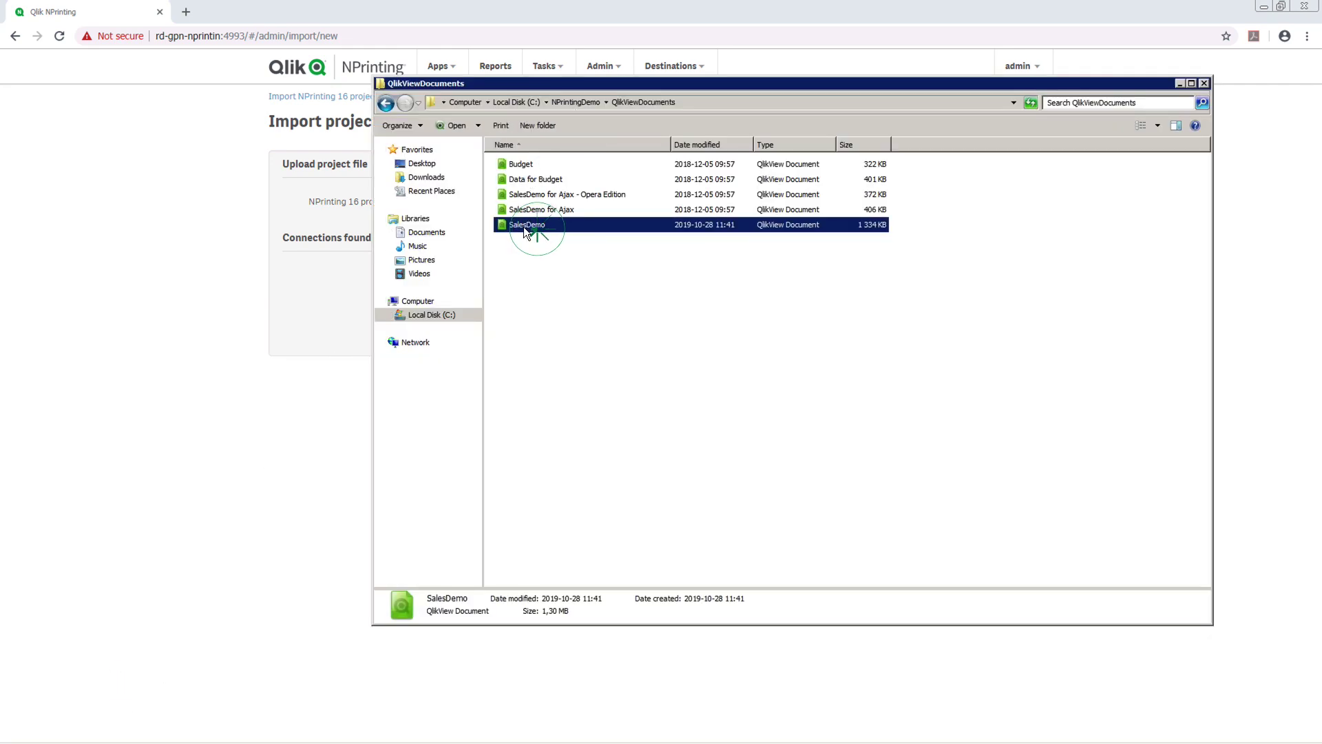
left_click(344, 286)
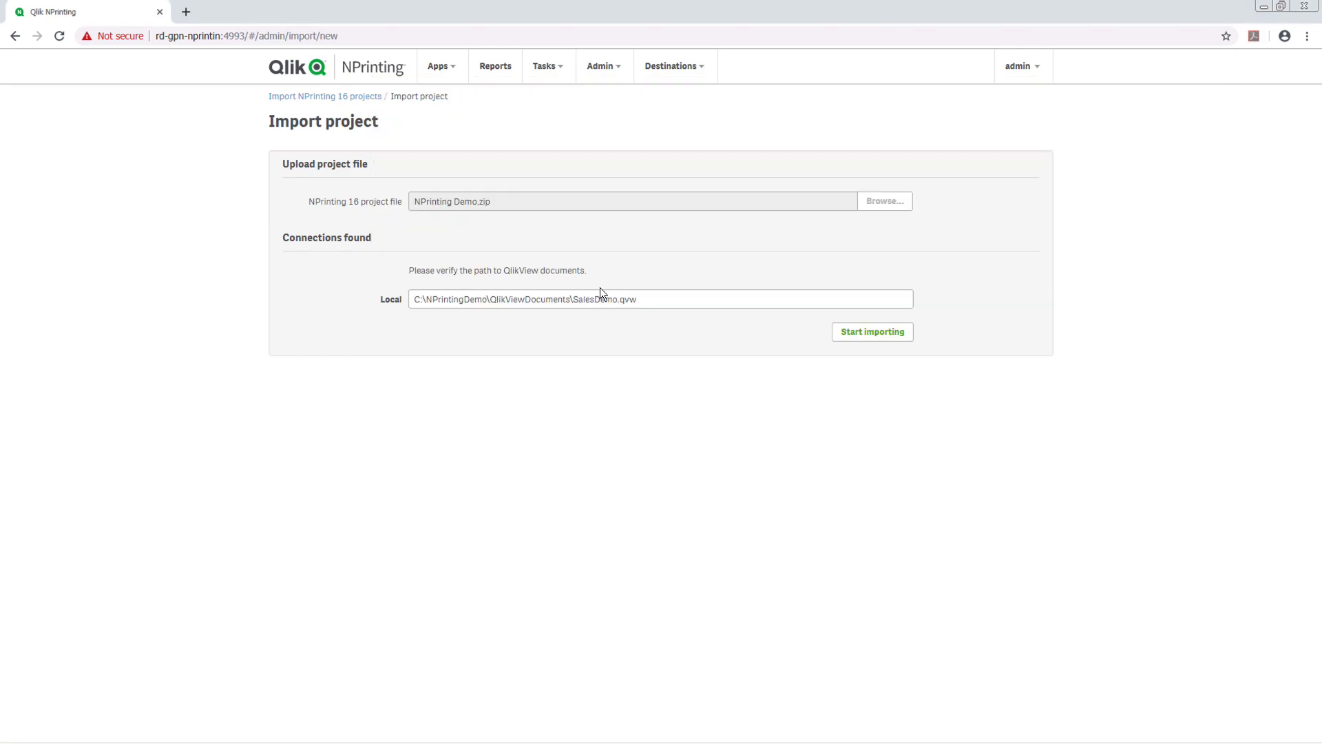
Step: Run the project import to Completed and scroll through the Details log
left_click(854, 334)
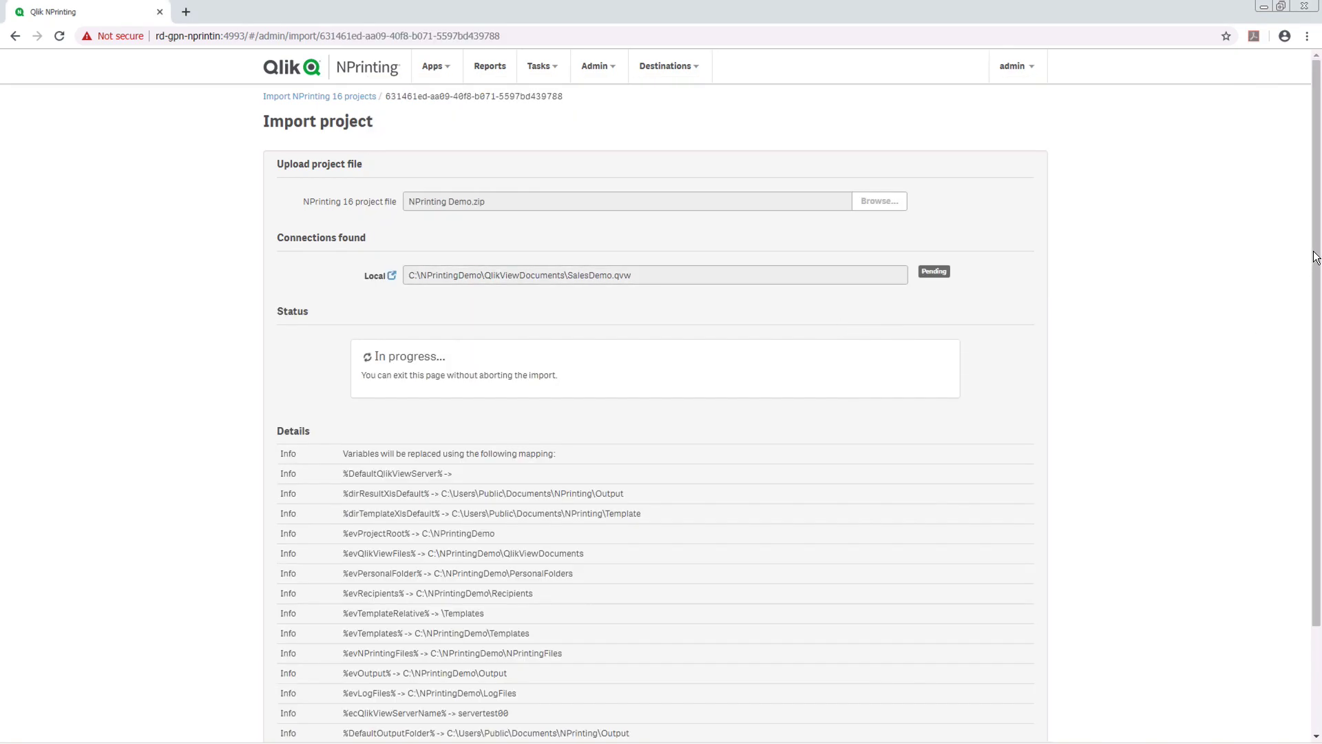
left_click_drag(1316, 265, 1316, 370)
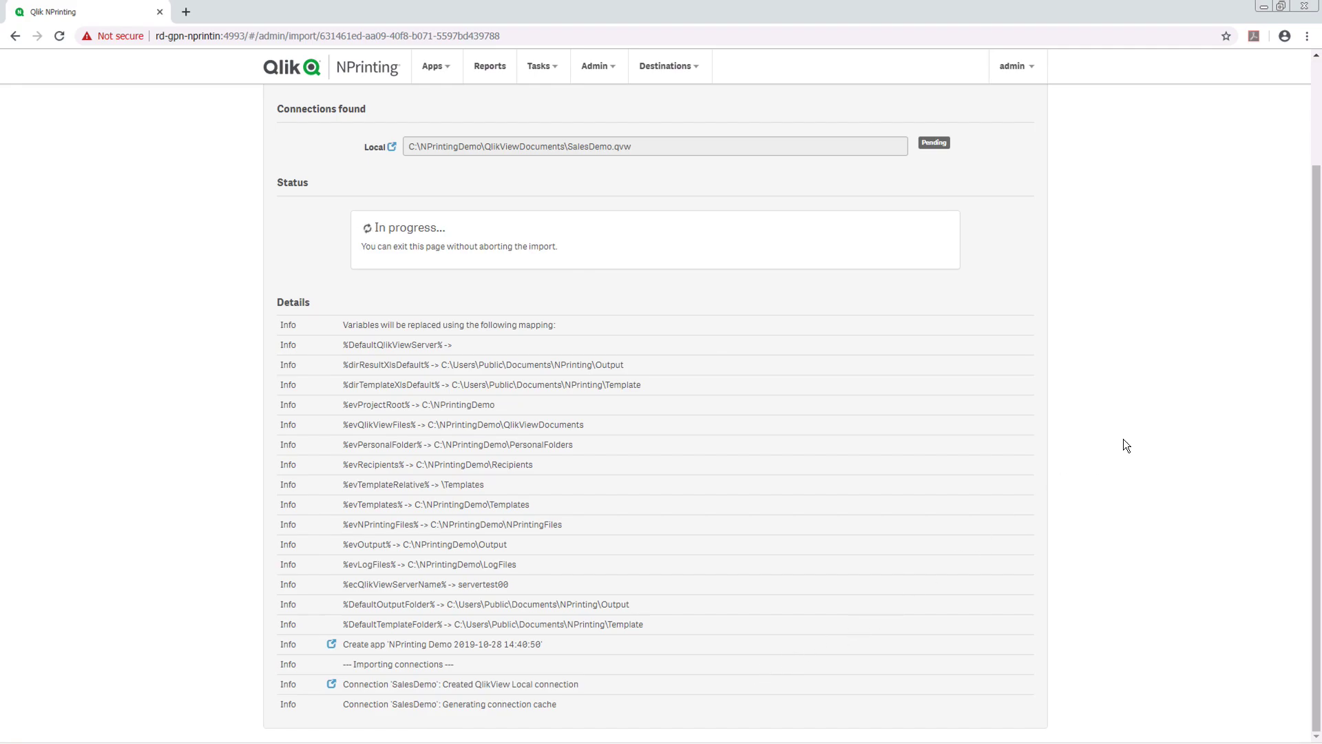
left_click_drag(1316, 303, 1292, 175)
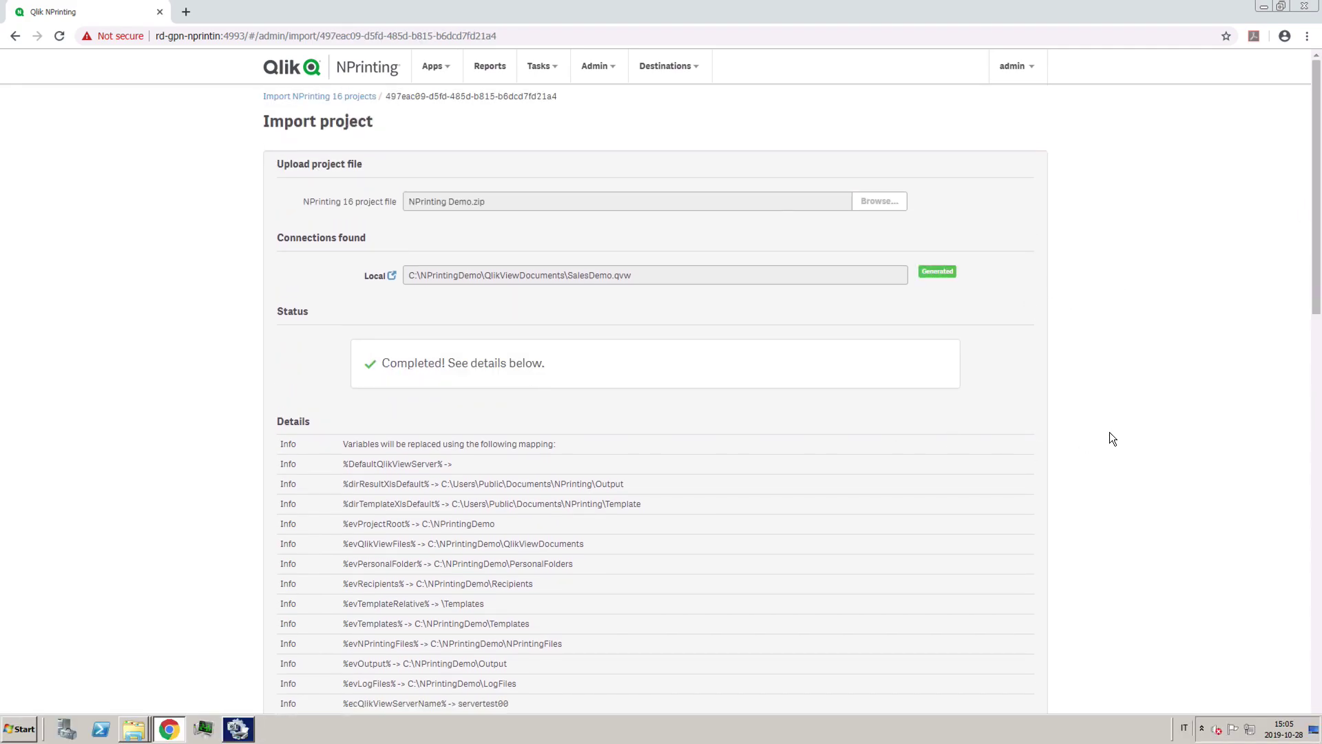
left_click_drag(1316, 282, 1280, 700)
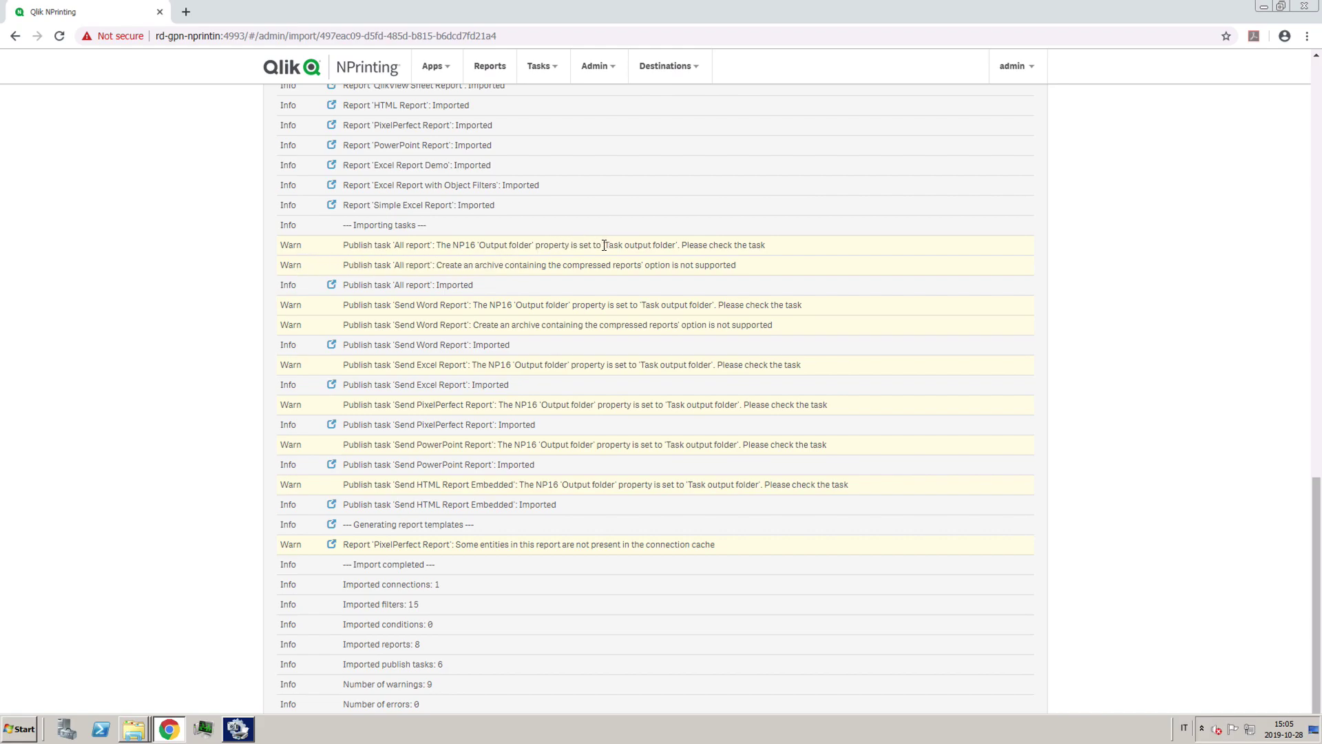
Step: Highlight the 'Task output folder' warnings, including the Send Word Report one
left_click_drag(603, 245, 679, 243)
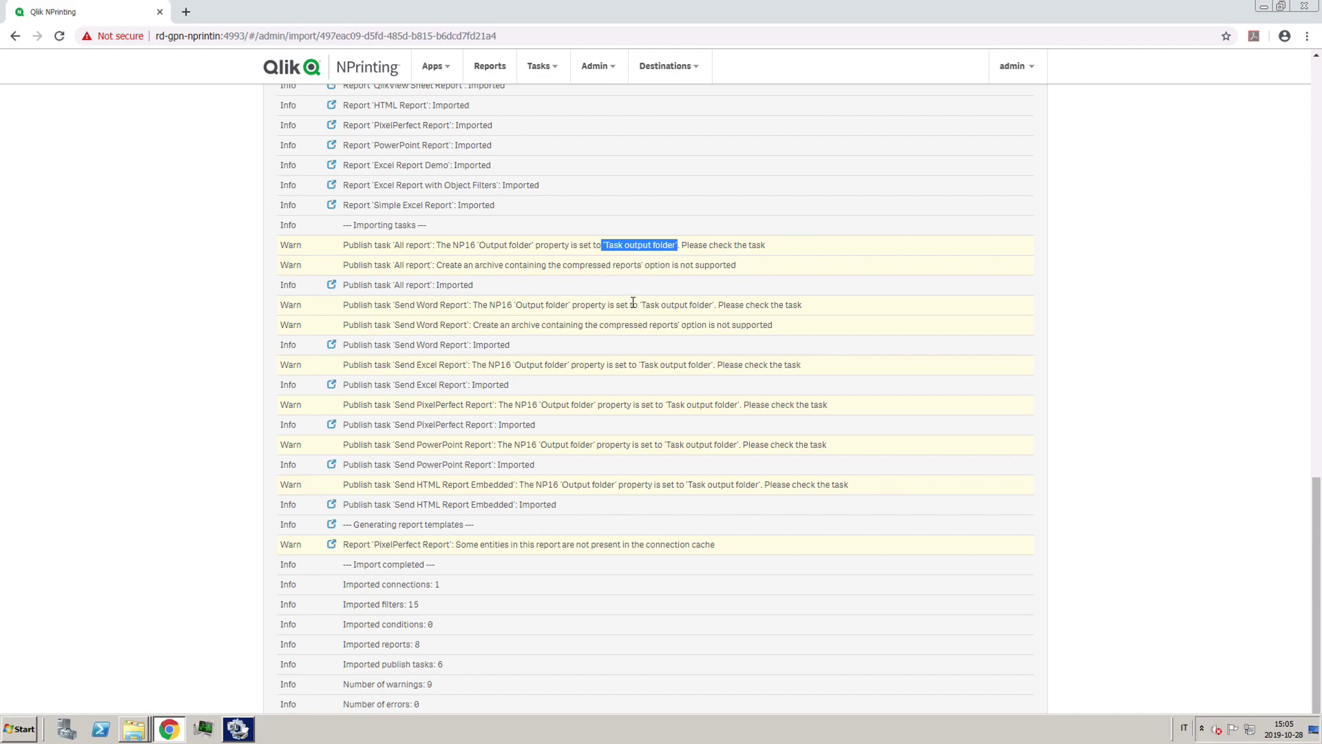
left_click_drag(640, 304, 713, 305)
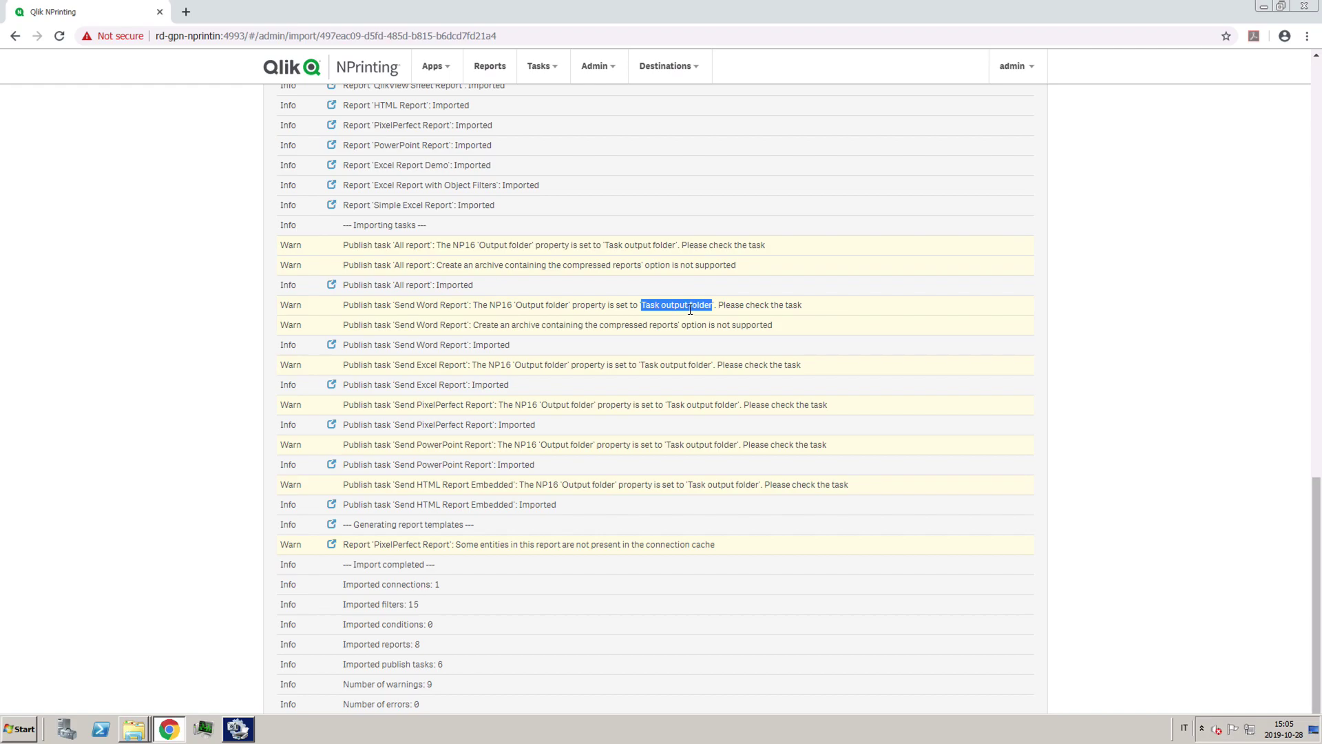
left_click(693, 306)
Step: Review the NPrinting Demo app, its SalesDemo connection and ten filters, then its seven reports
left_click(435, 66)
left_click(445, 98)
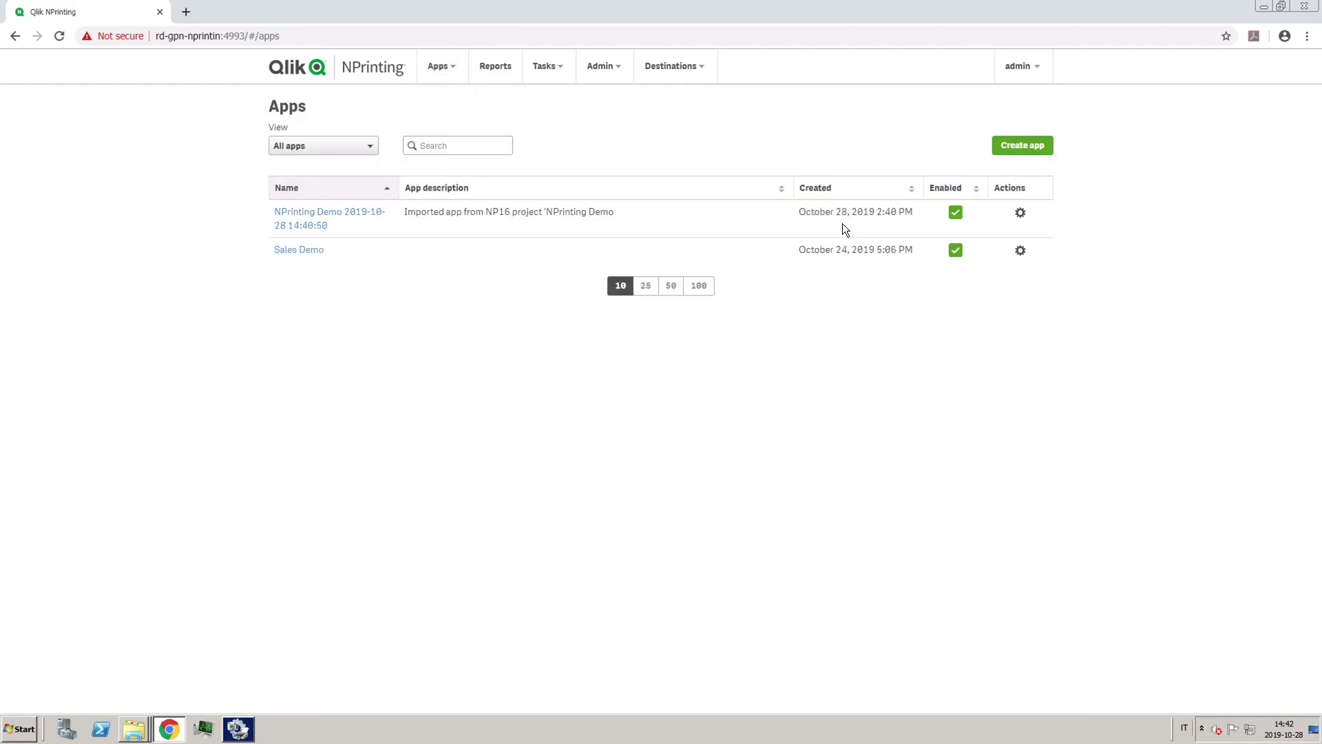
left_click(435, 72)
left_click(435, 115)
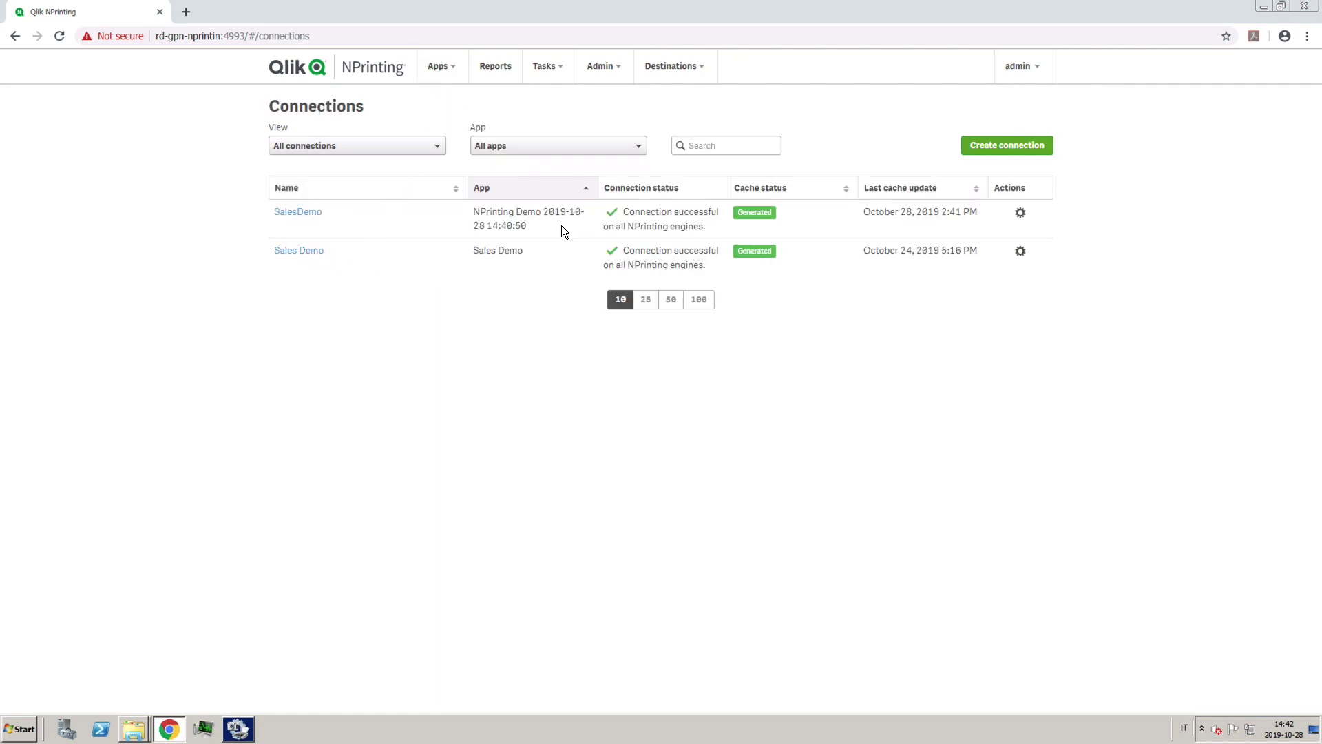
left_click(437, 69)
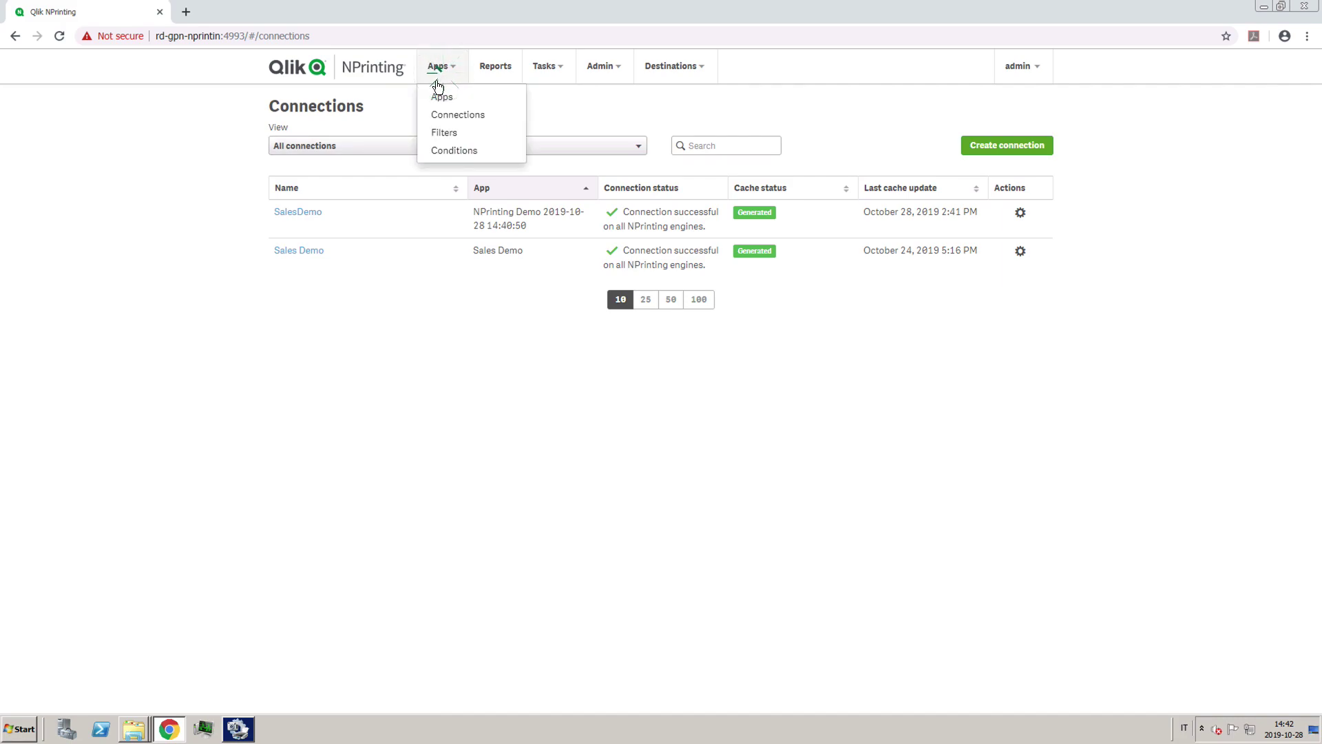
left_click(445, 132)
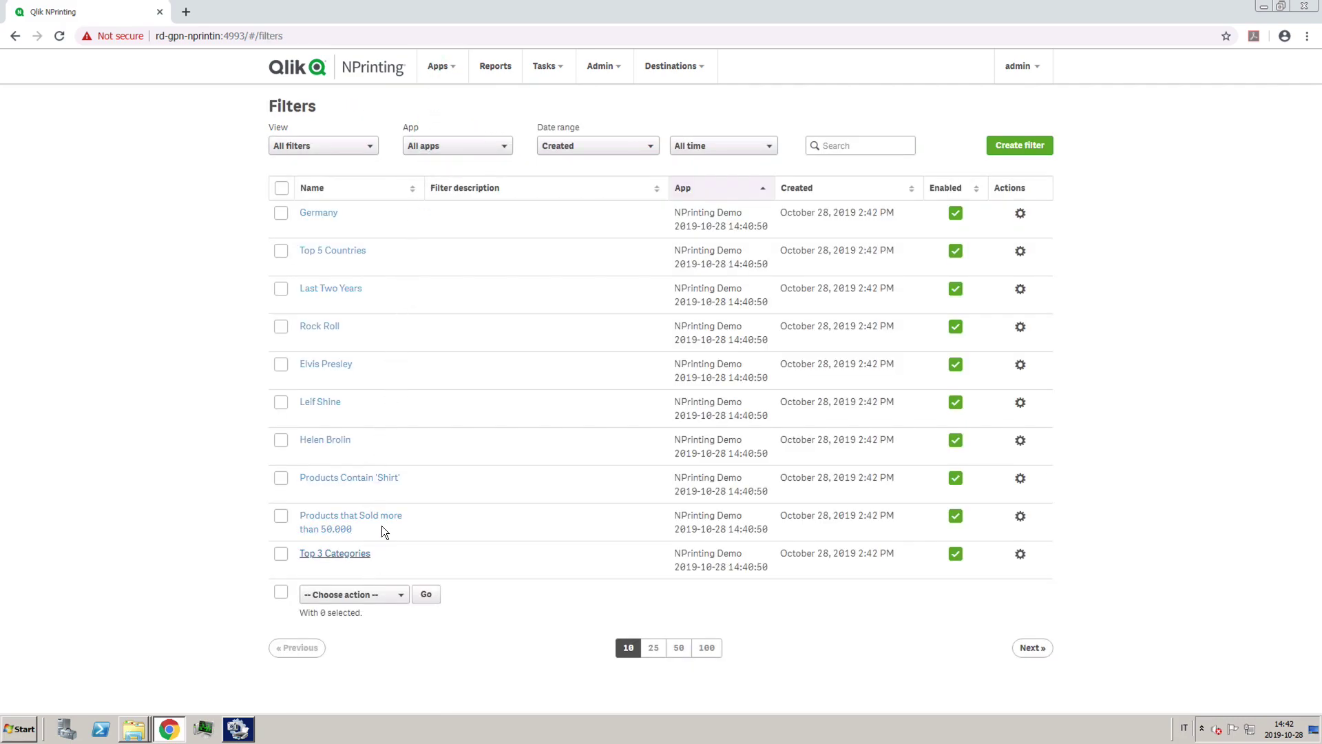
left_click(485, 69)
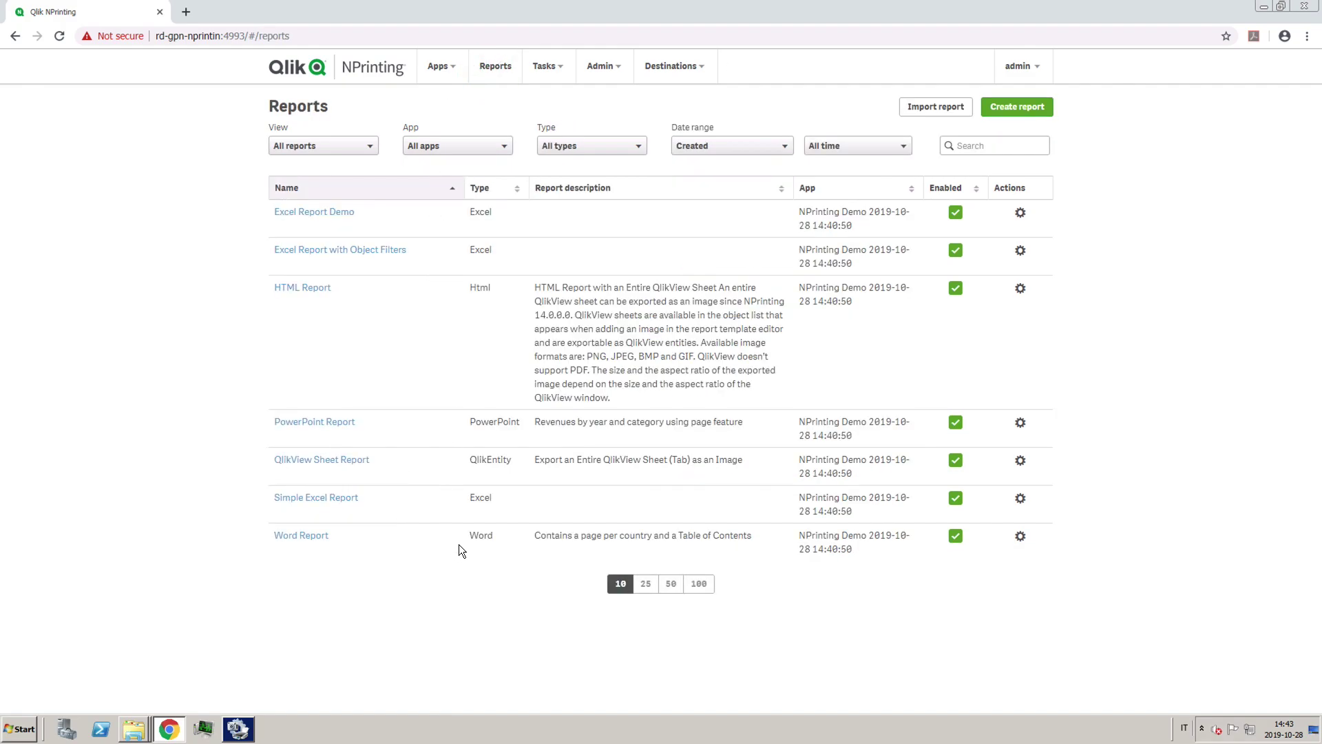
Step: Mark both import warnings on the Send Word Report publish task resolved and delete them
left_click(545, 68)
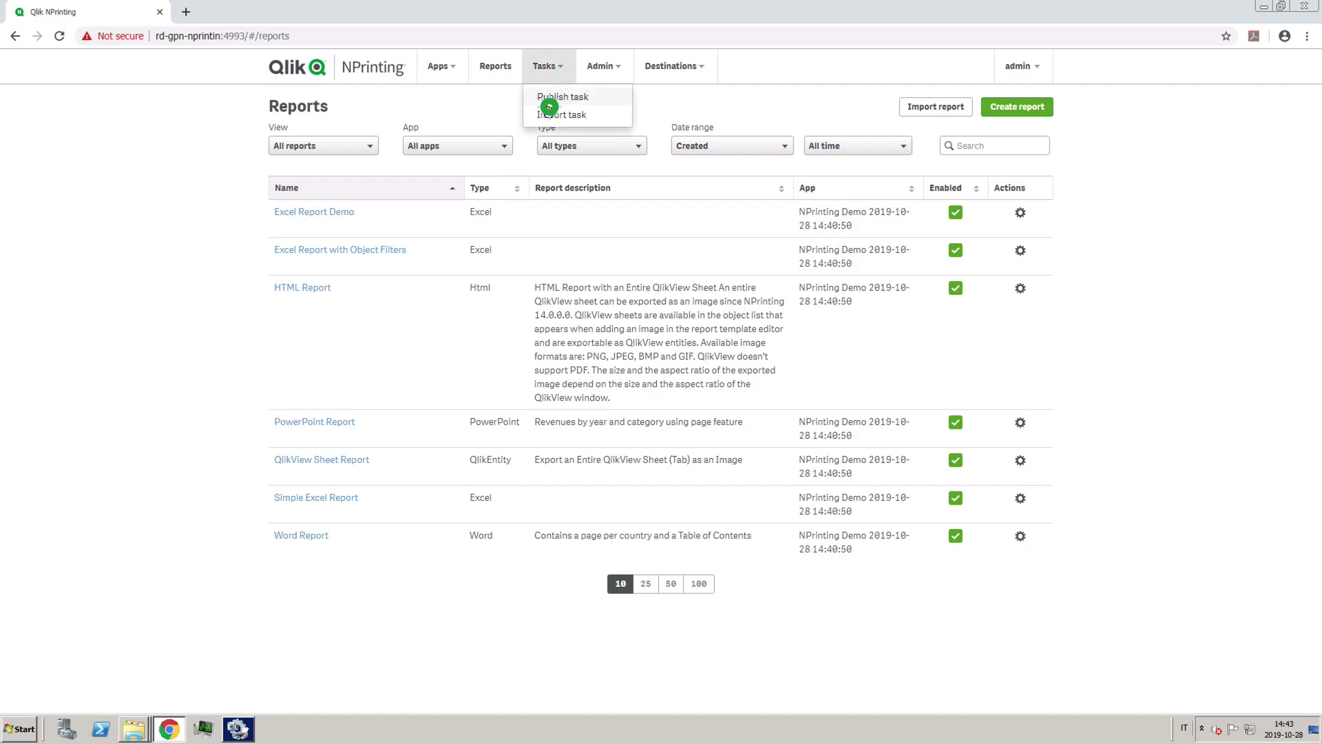
left_click(547, 102)
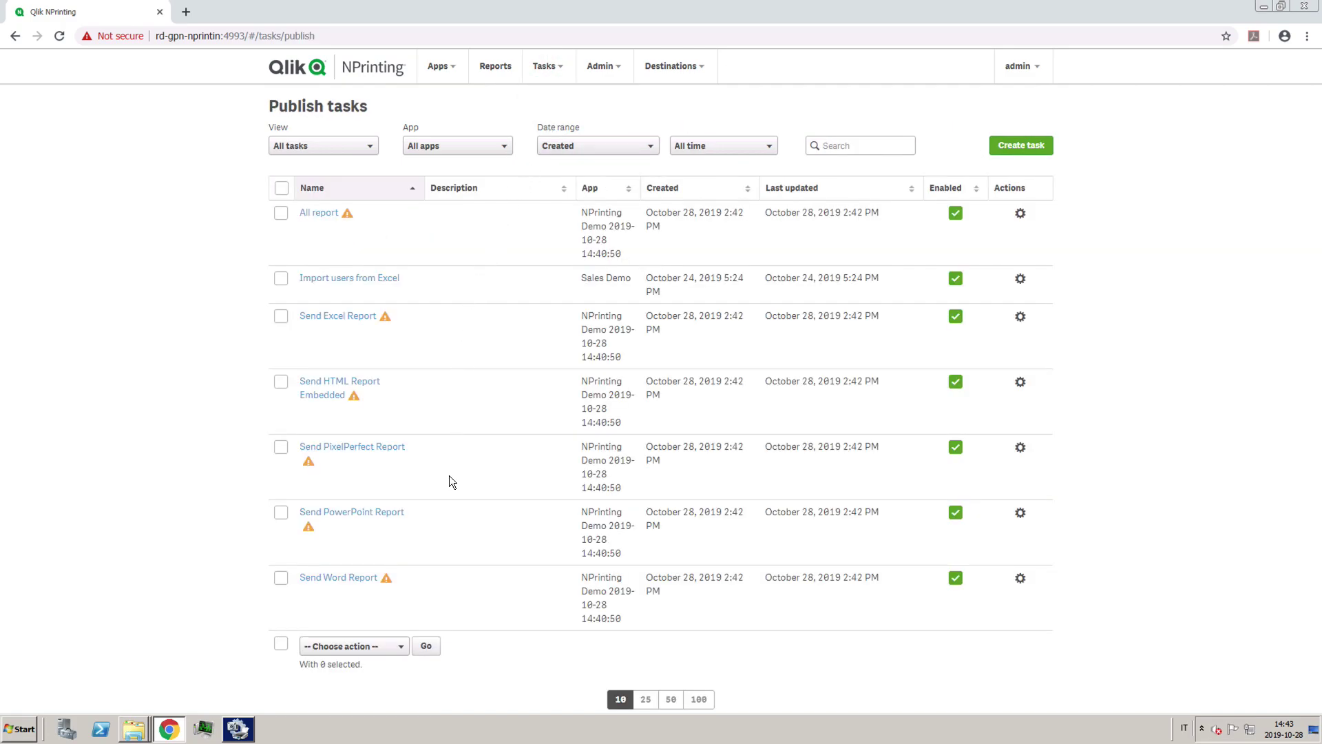
left_click(357, 581)
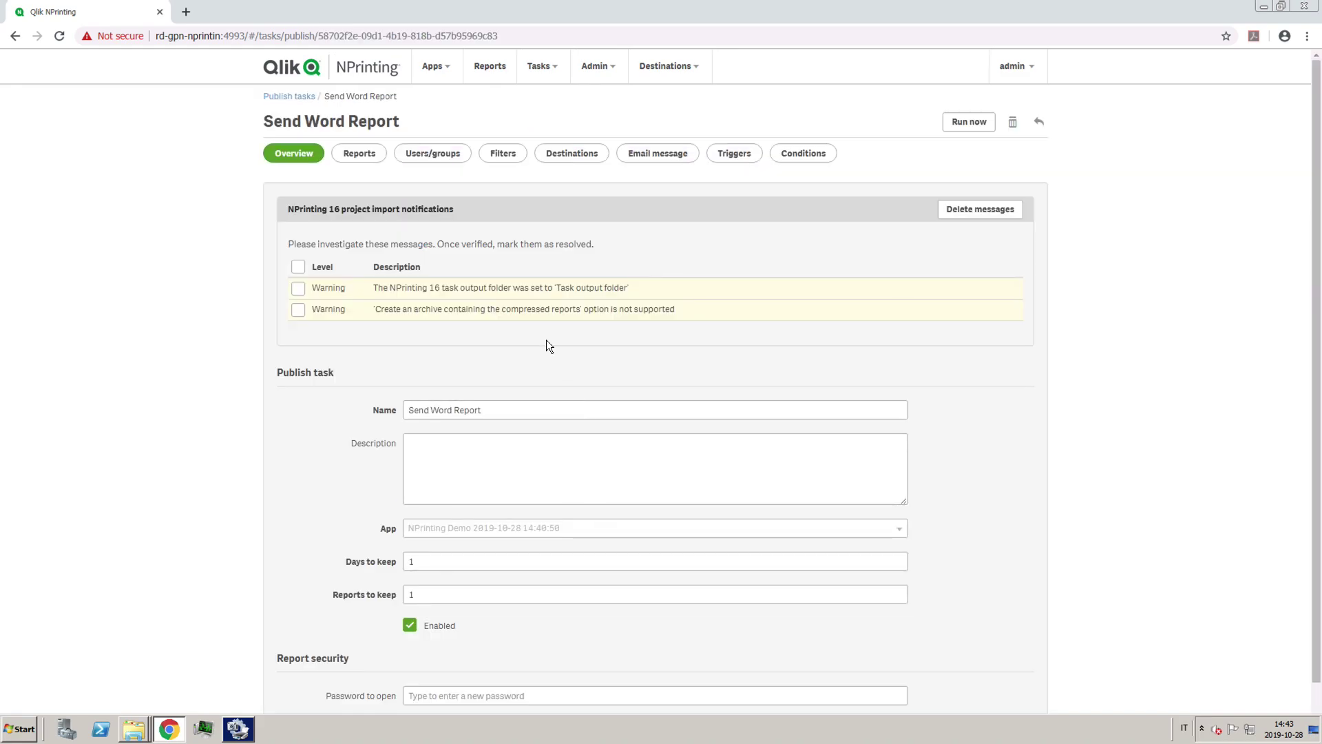
left_click(298, 267)
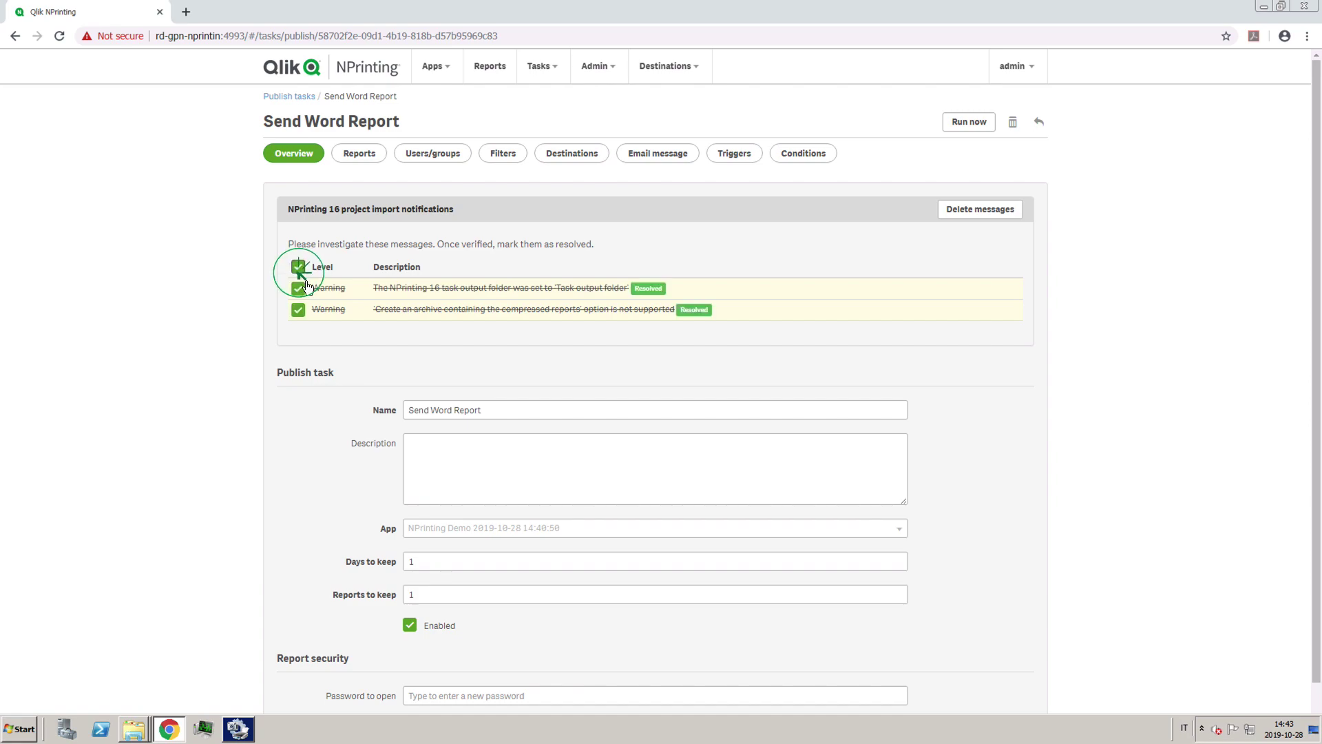
left_click(951, 209)
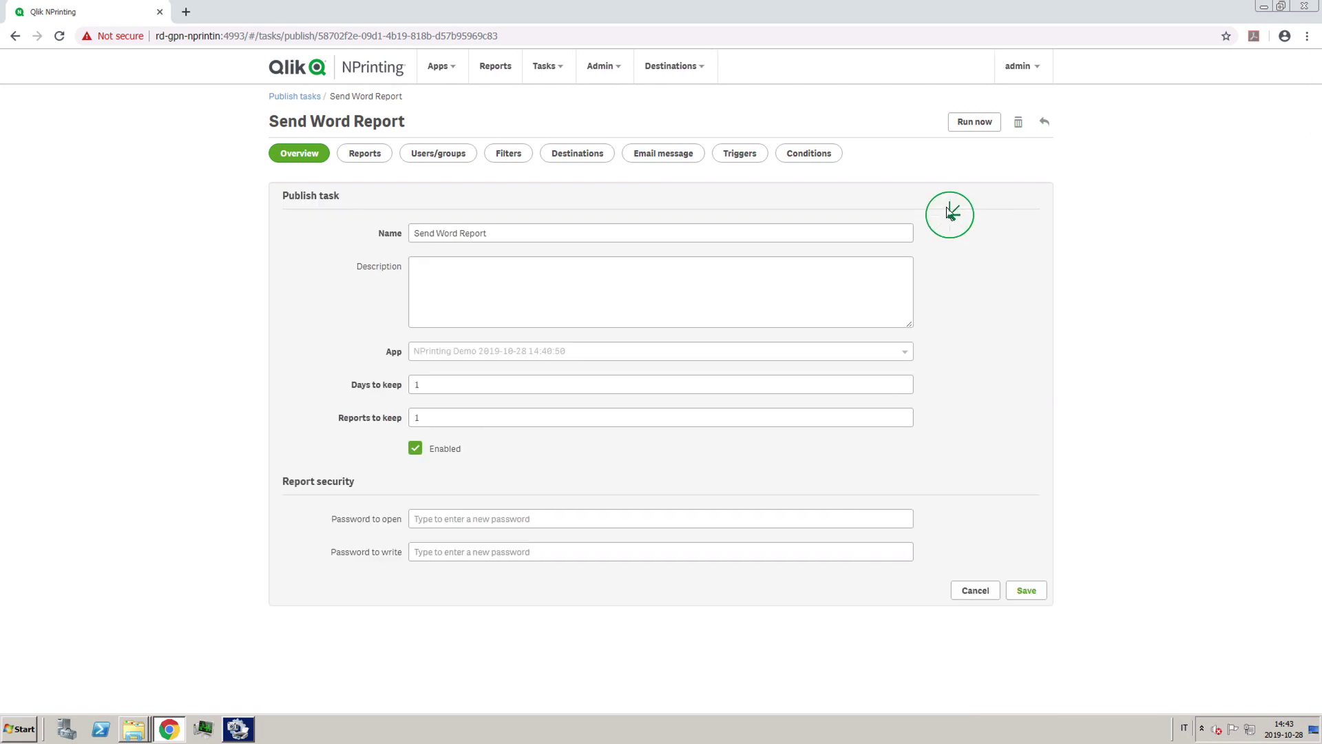
Step: Save the task and check its single Word Report entry
left_click(1028, 591)
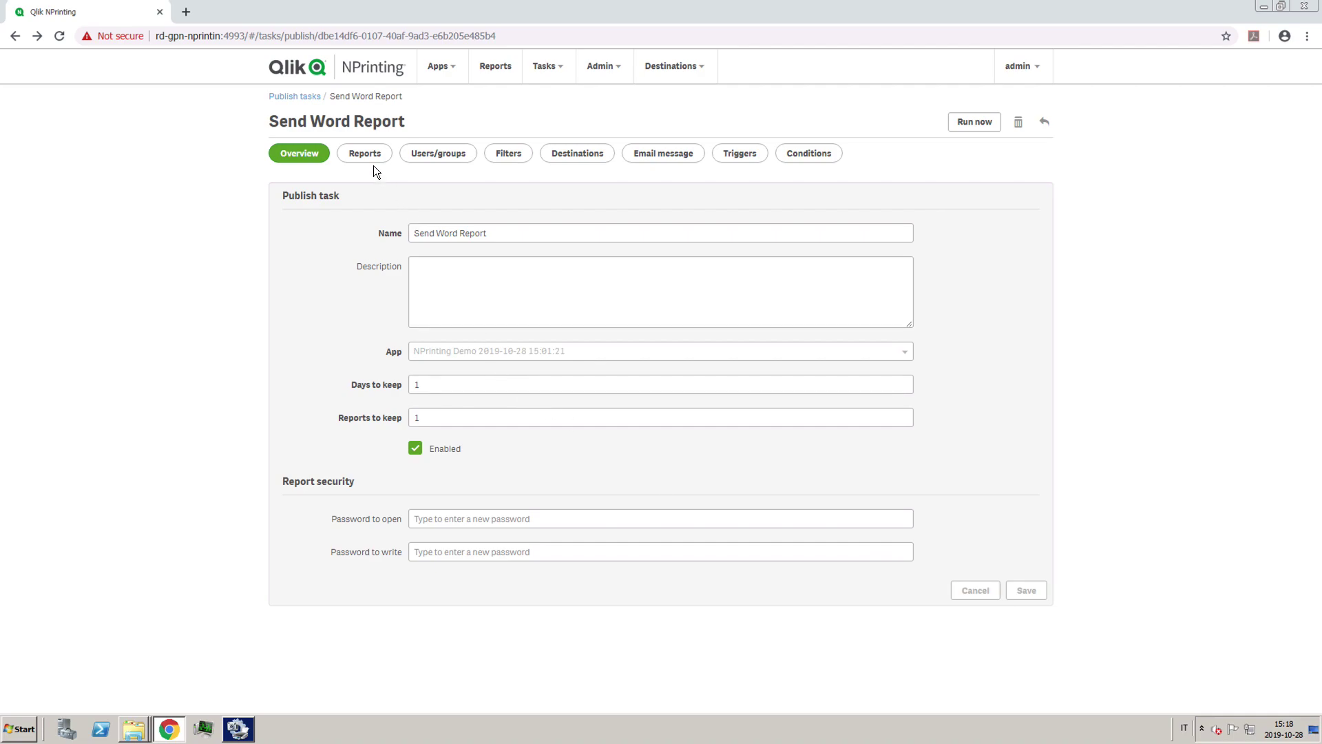
left_click(367, 154)
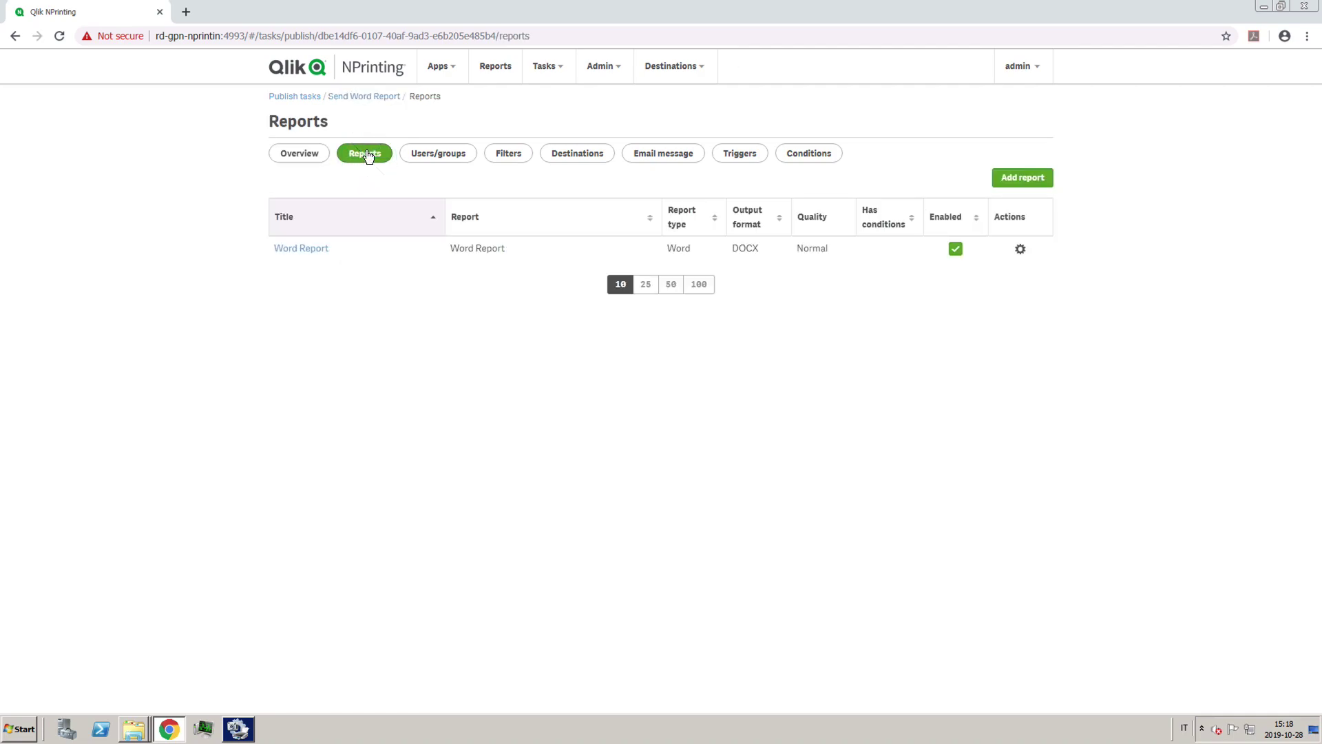
left_click(318, 249)
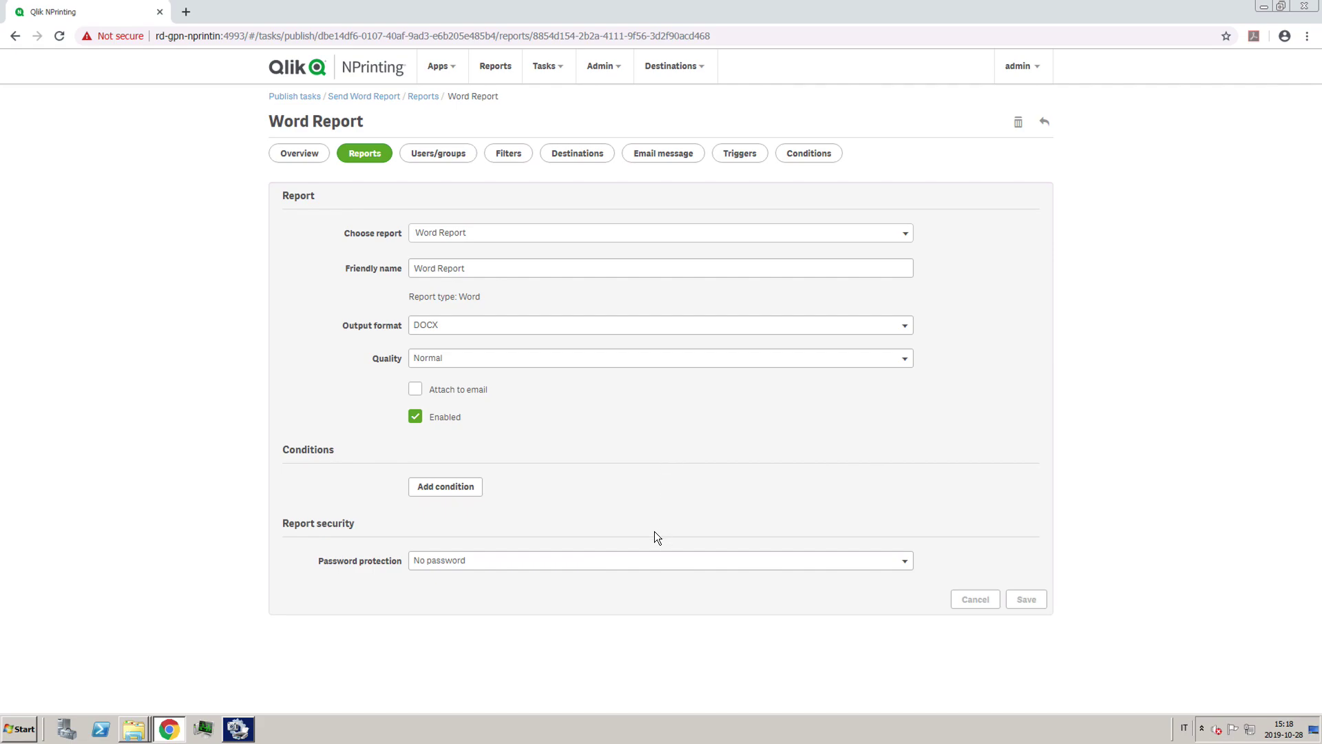
left_click(438, 154)
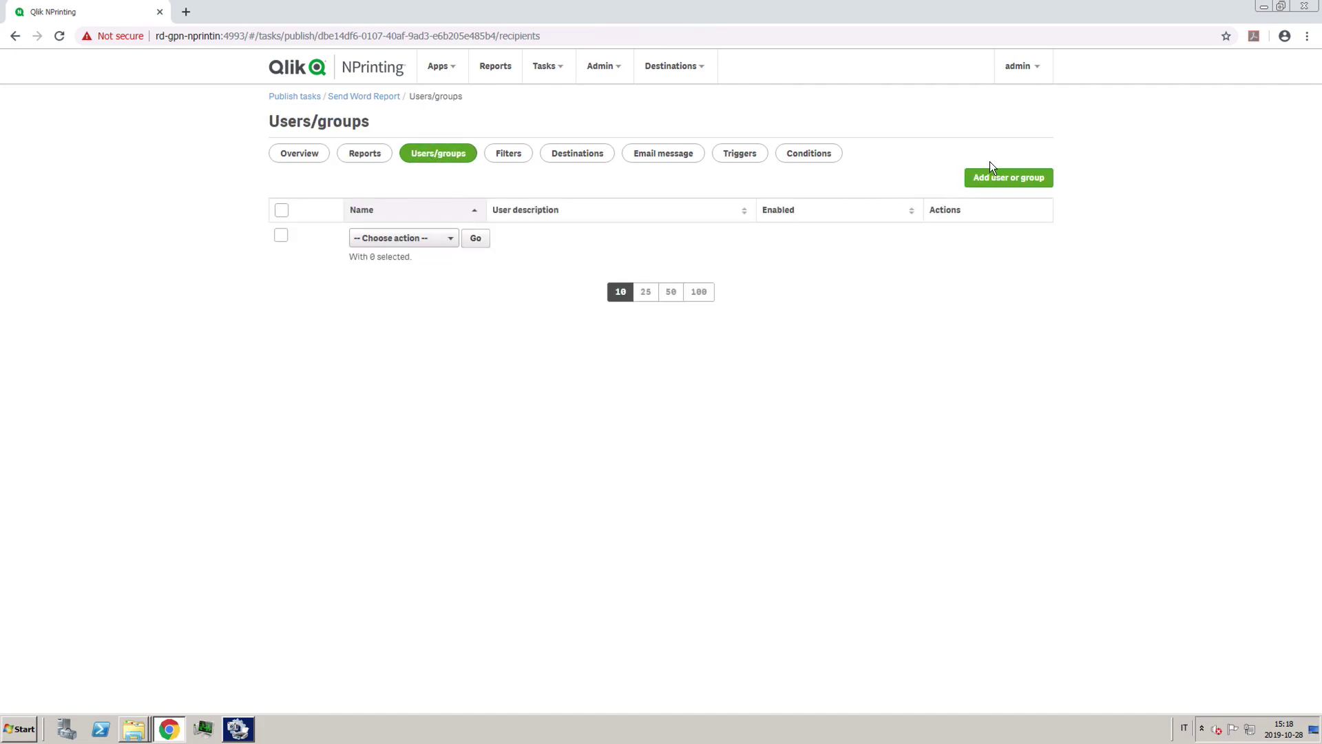
left_click(999, 179)
left_click(881, 210)
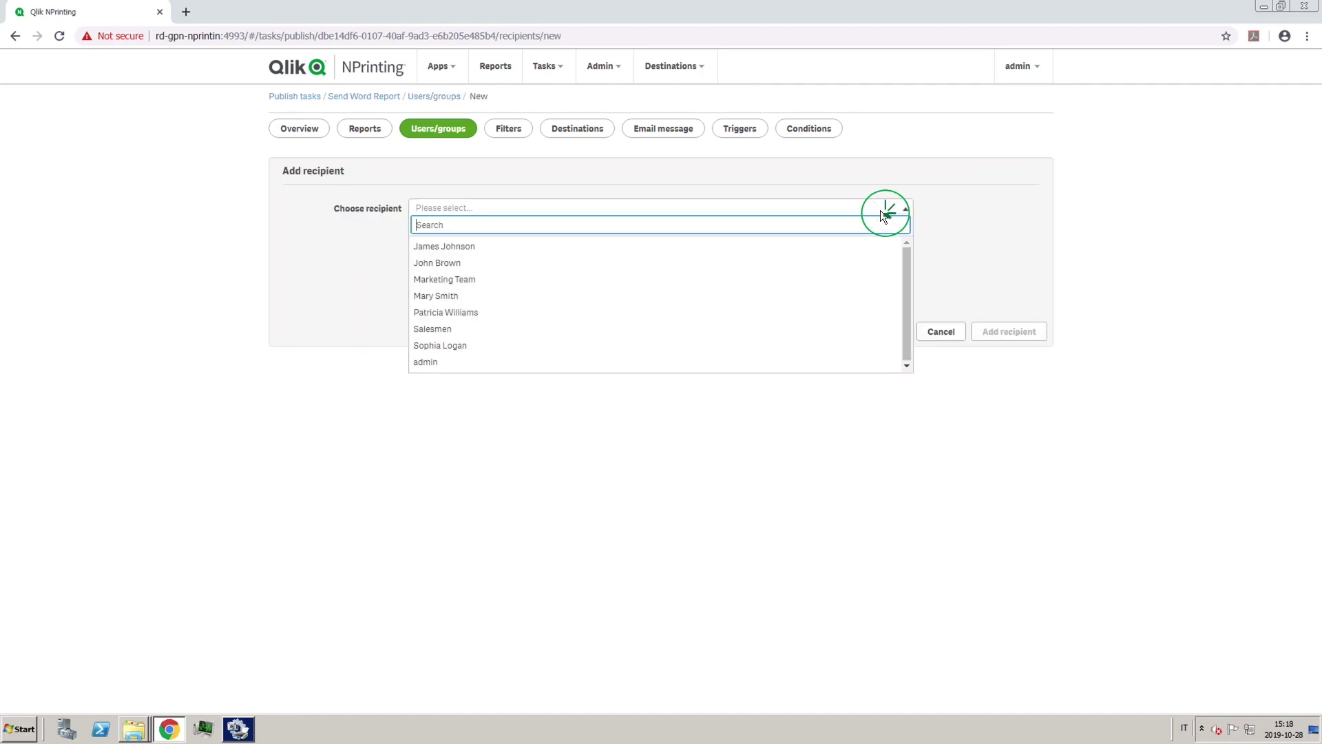
left_click(780, 265)
left_click(1027, 338)
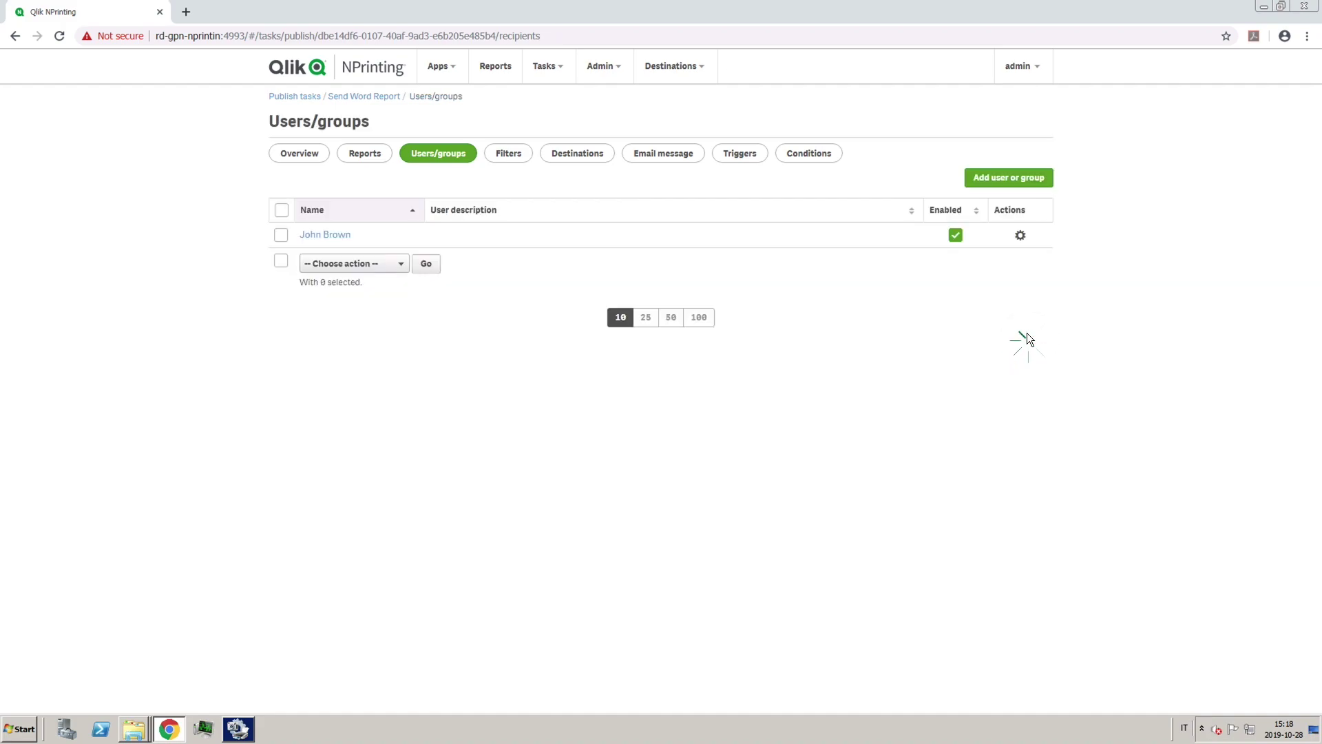
Step: Apply the Last Two Years filter to the task
left_click(510, 156)
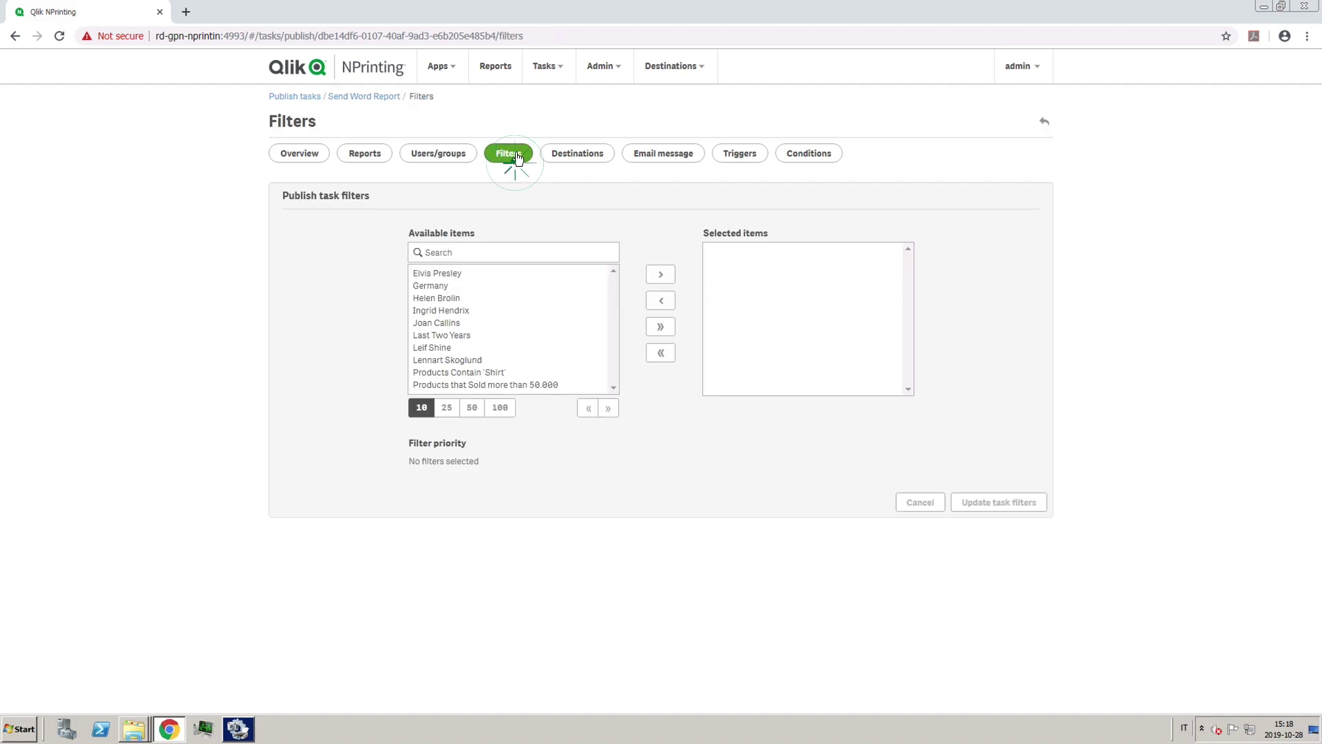
left_click(456, 334)
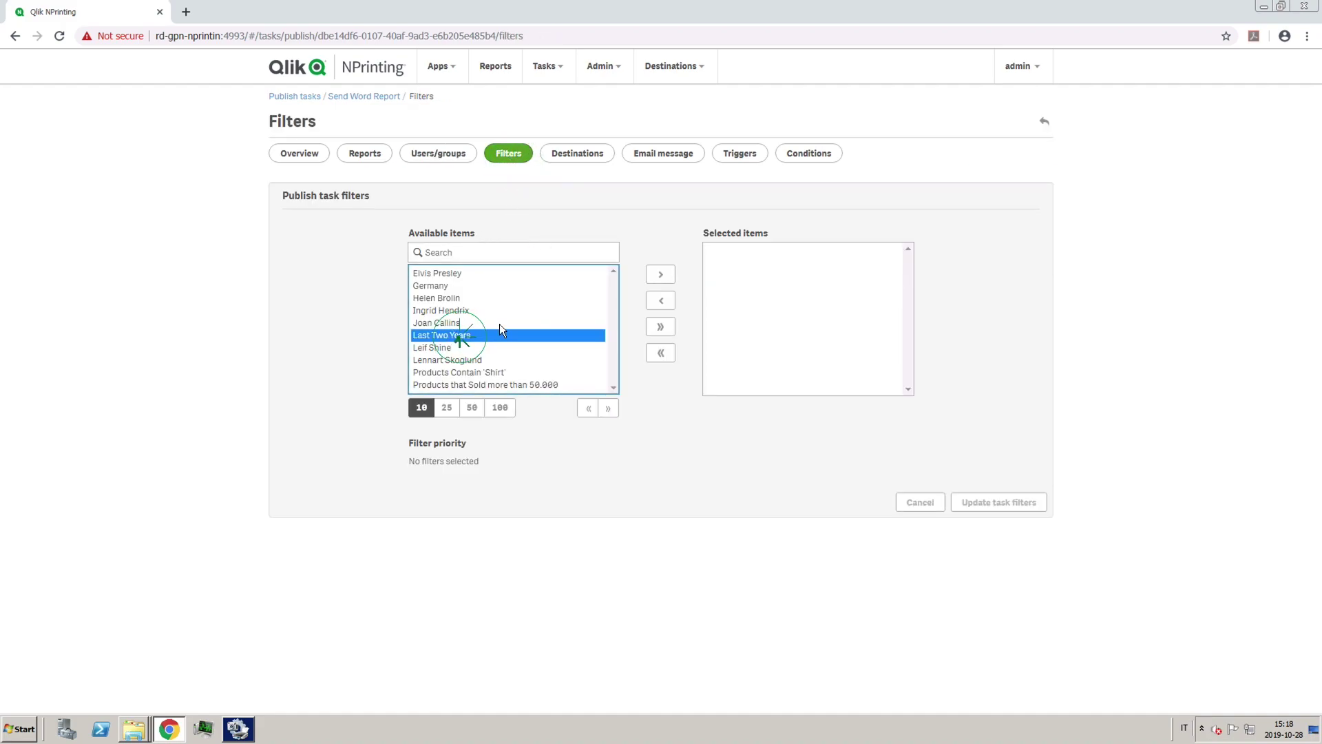
left_click(657, 275)
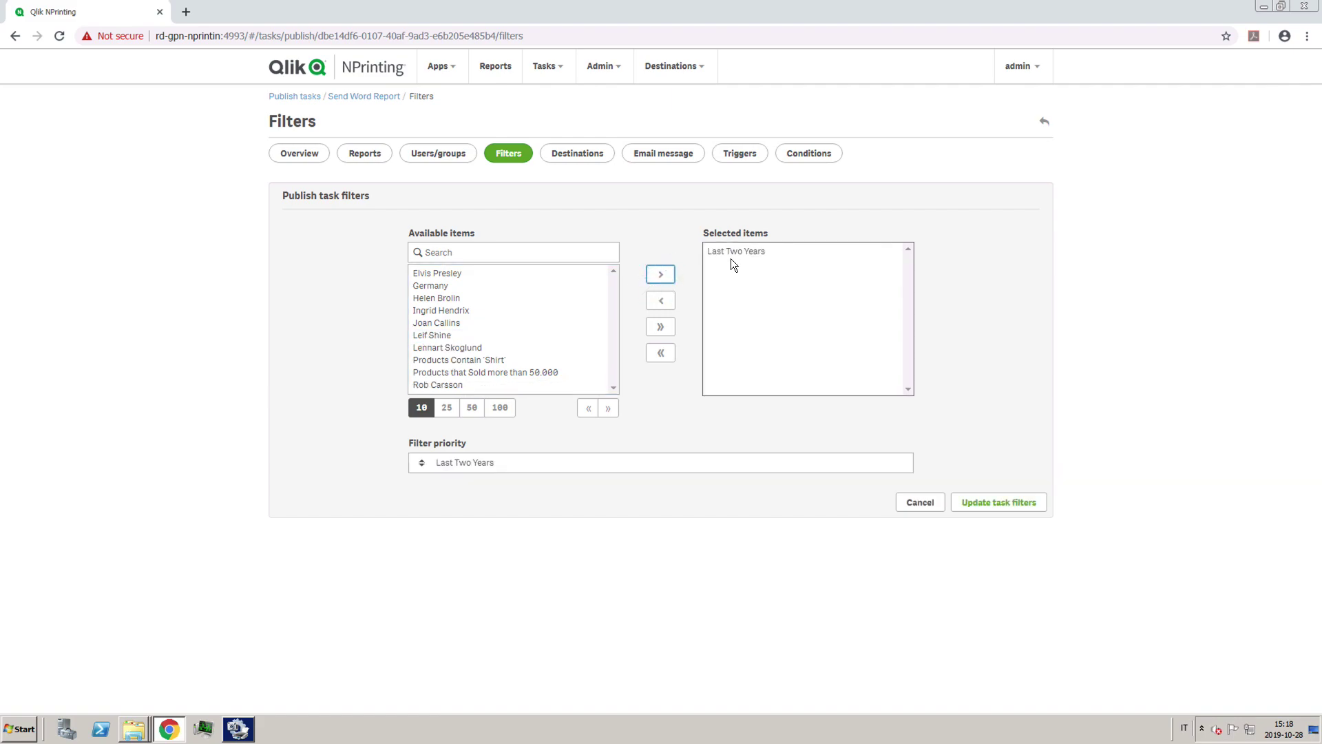
left_click(998, 502)
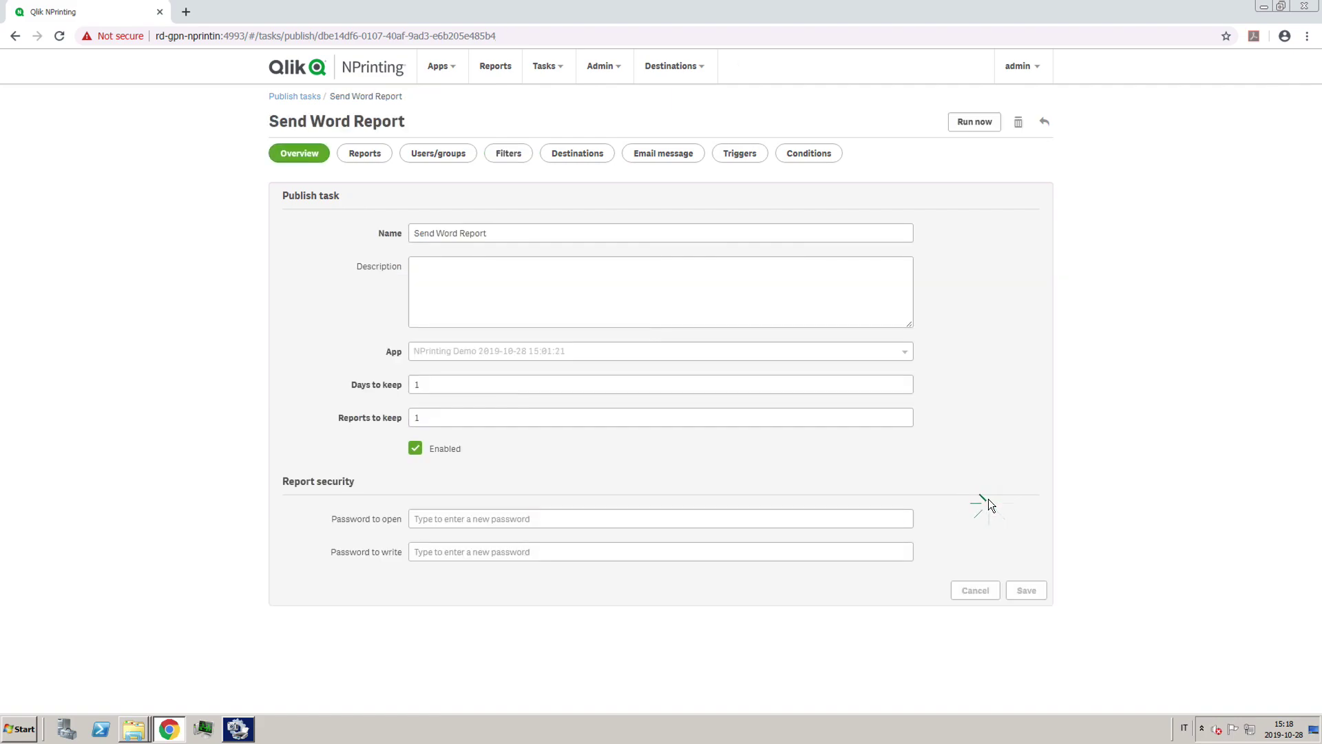
left_click(587, 155)
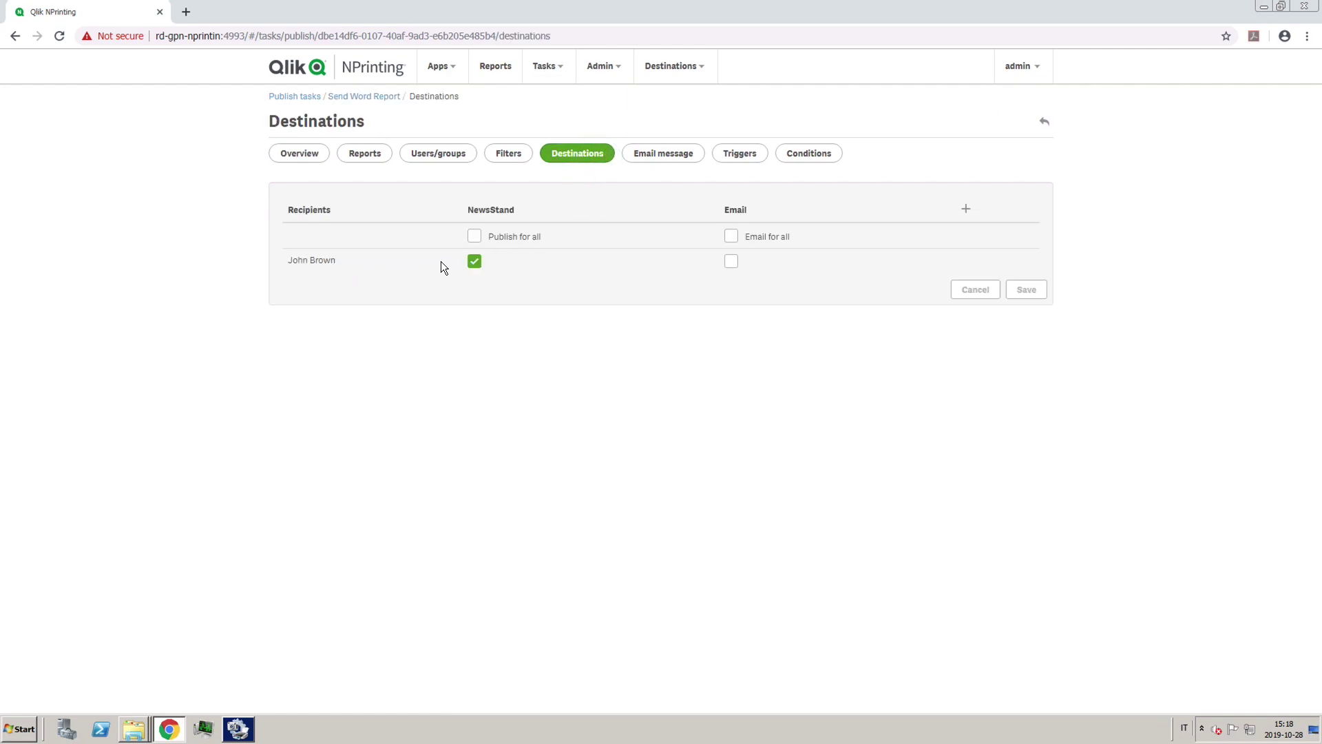
left_click(731, 264)
left_click(967, 211)
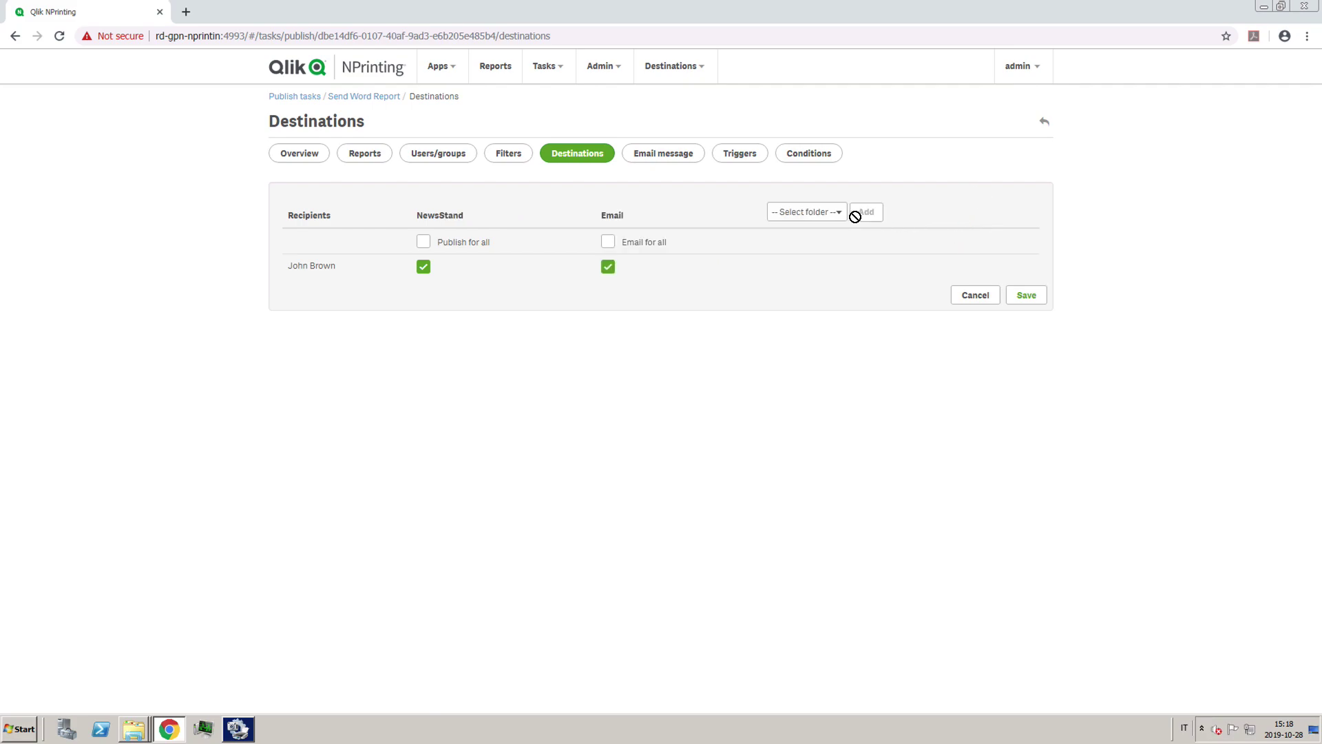
left_click(818, 212)
left_click(814, 210)
left_click(1026, 295)
left_click(663, 154)
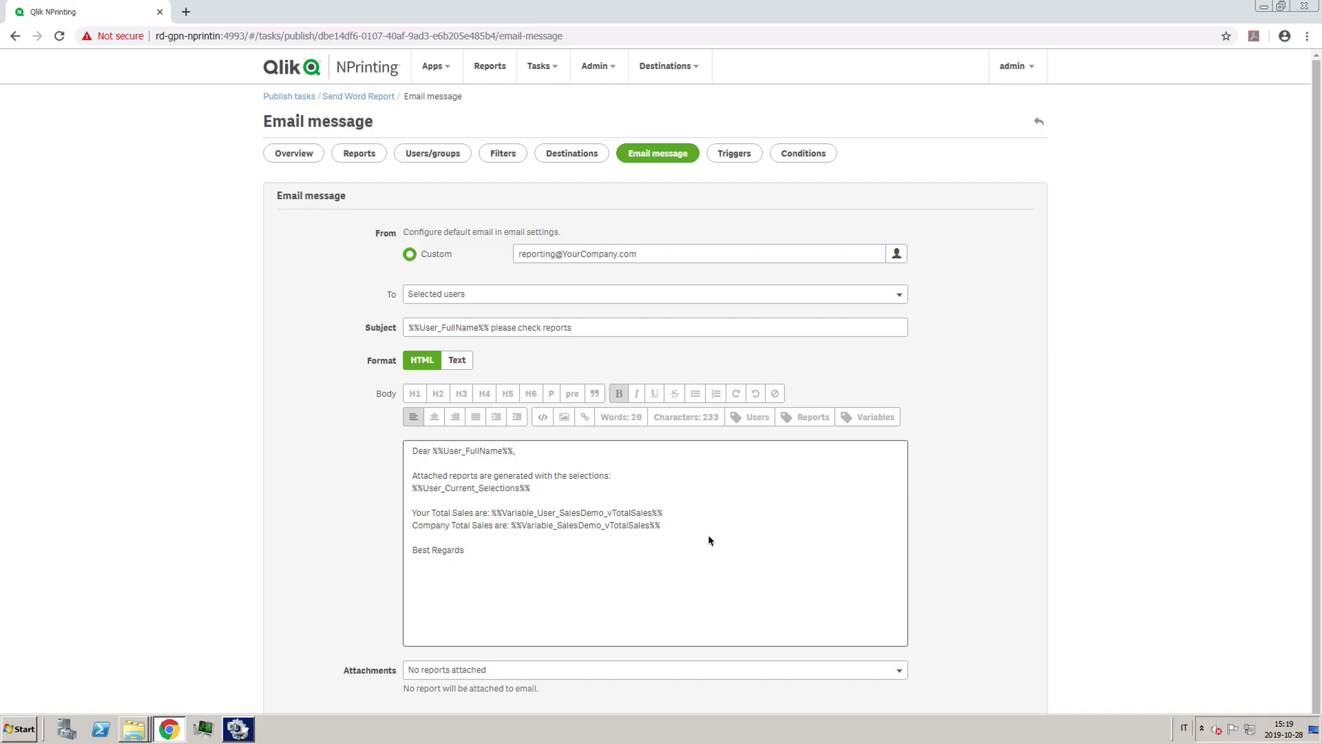
Step: Check the Send Word Report task's triggers, which are still empty
left_click(732, 155)
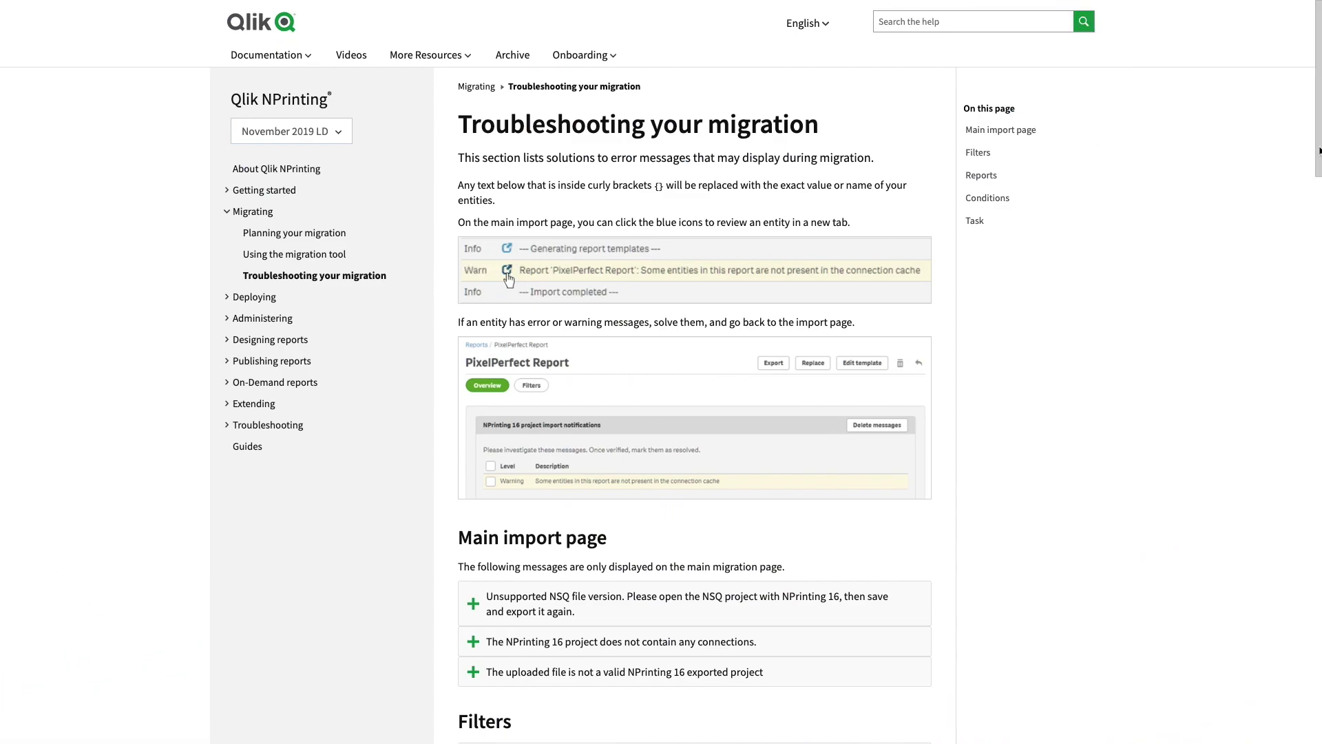
Step: Scroll the migration troubleshooting help page down to the Task warnings about output folders
left_click_drag(1319, 143, 1319, 259)
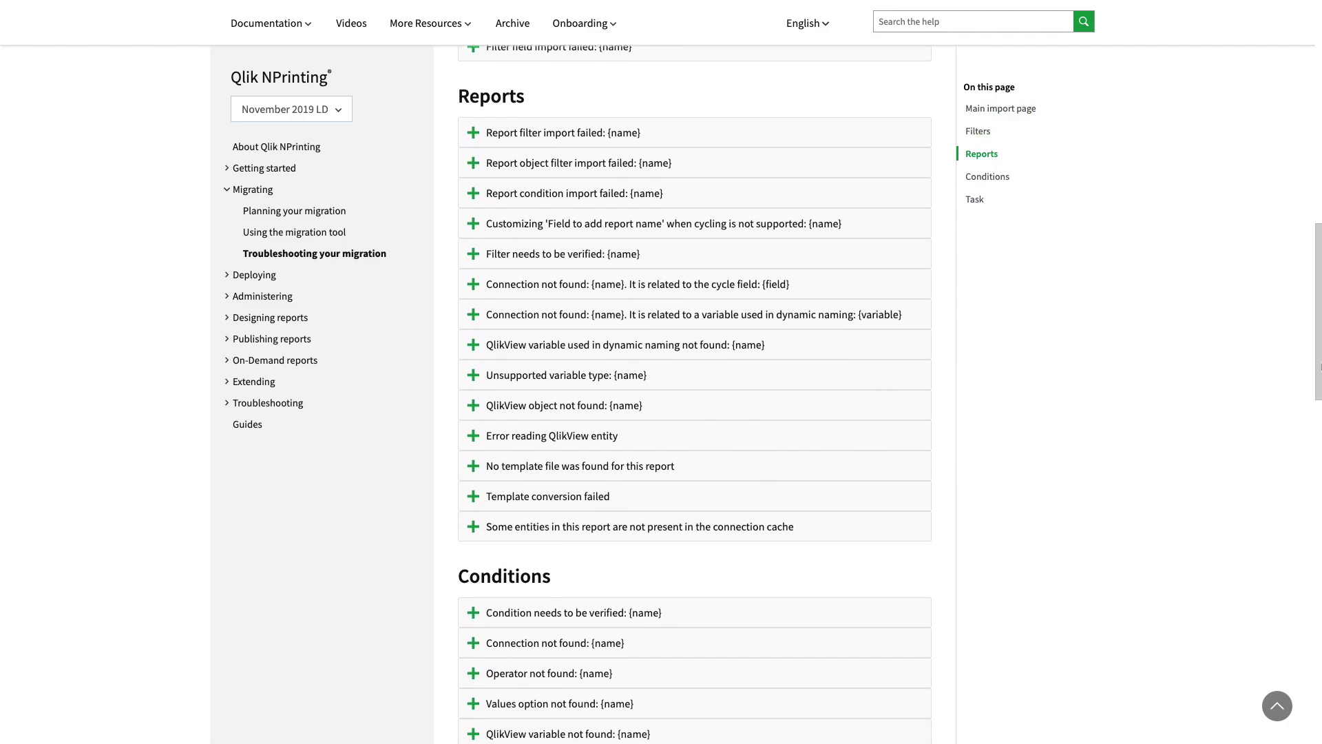
left_click_drag(1319, 258, 1320, 624)
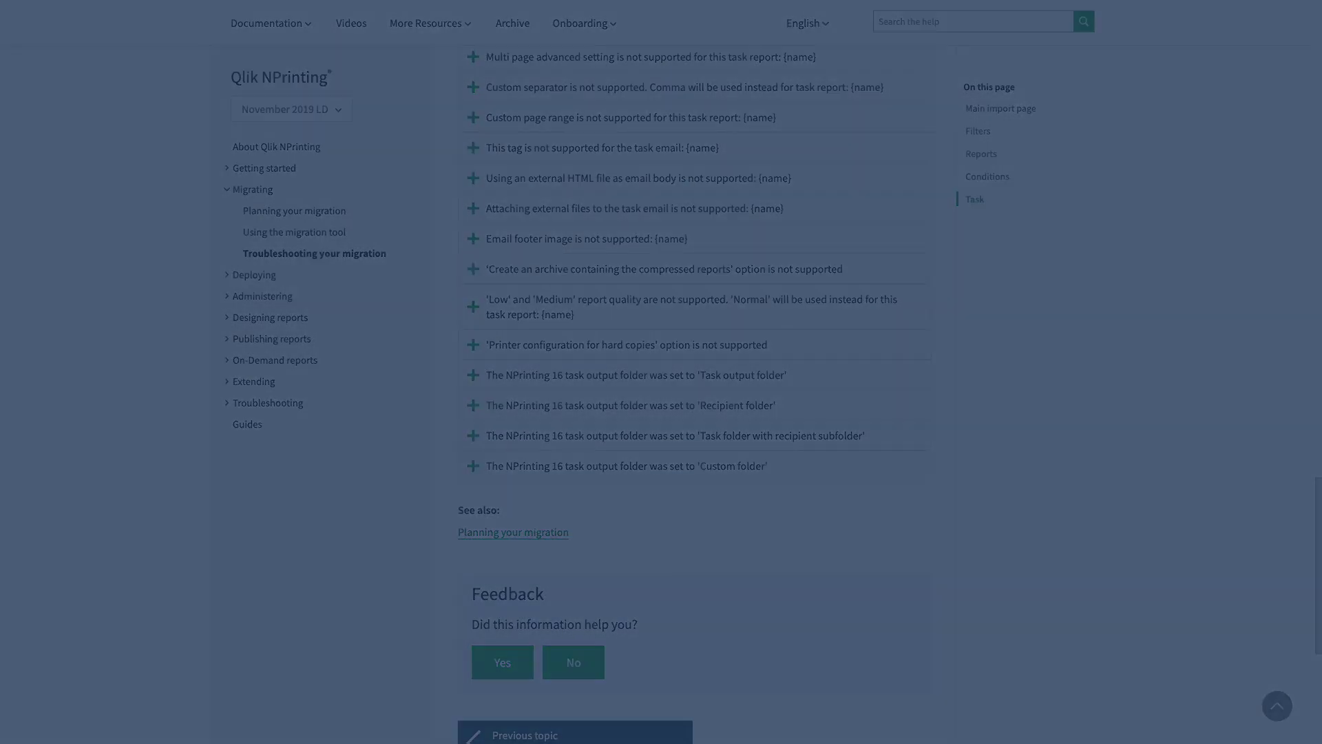